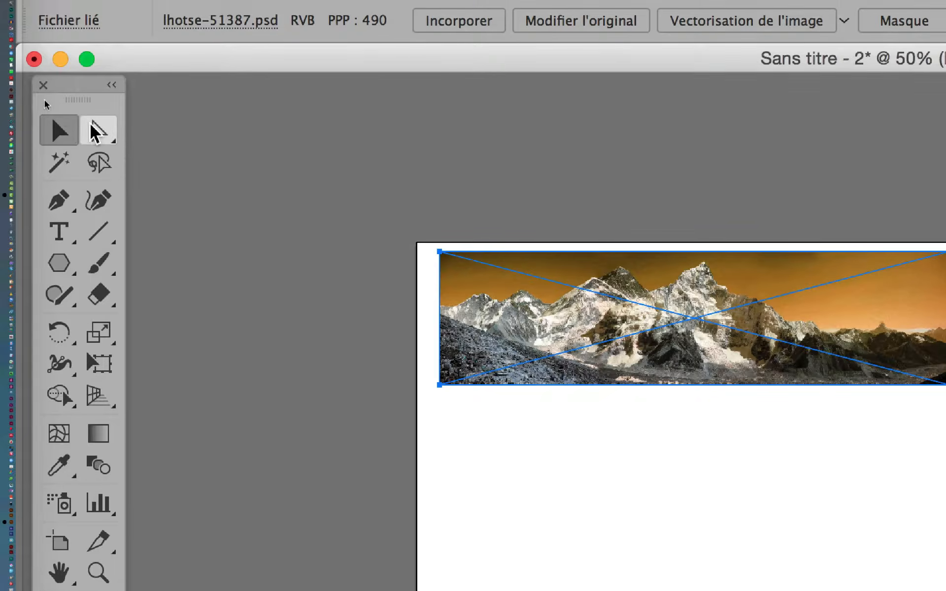
Duplicate the linked mountain image twice and stack the two copies below the original, adjusting their positions
left_click(62, 125)
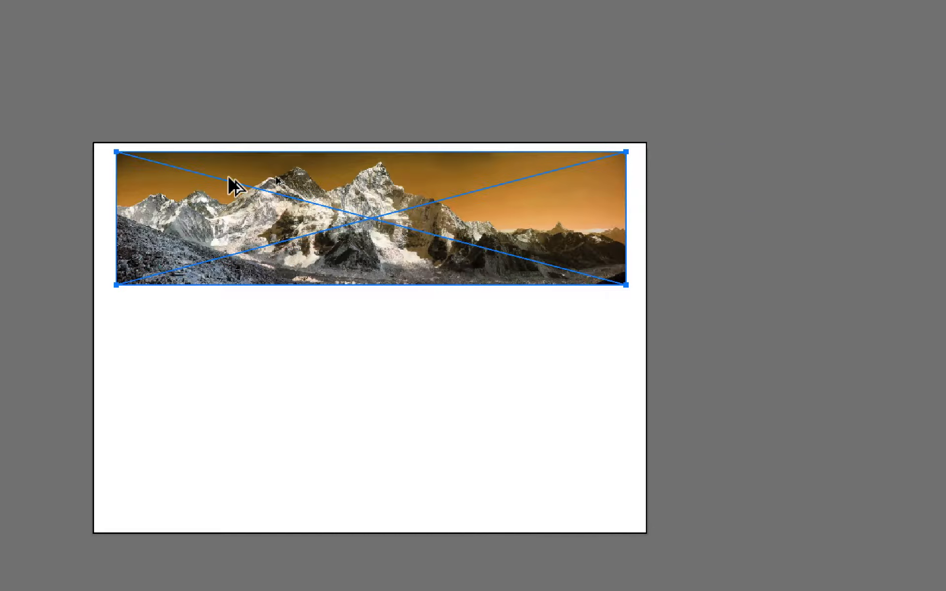
left_click_drag(203, 173, 212, 371)
left_click_drag(230, 246, 220, 467)
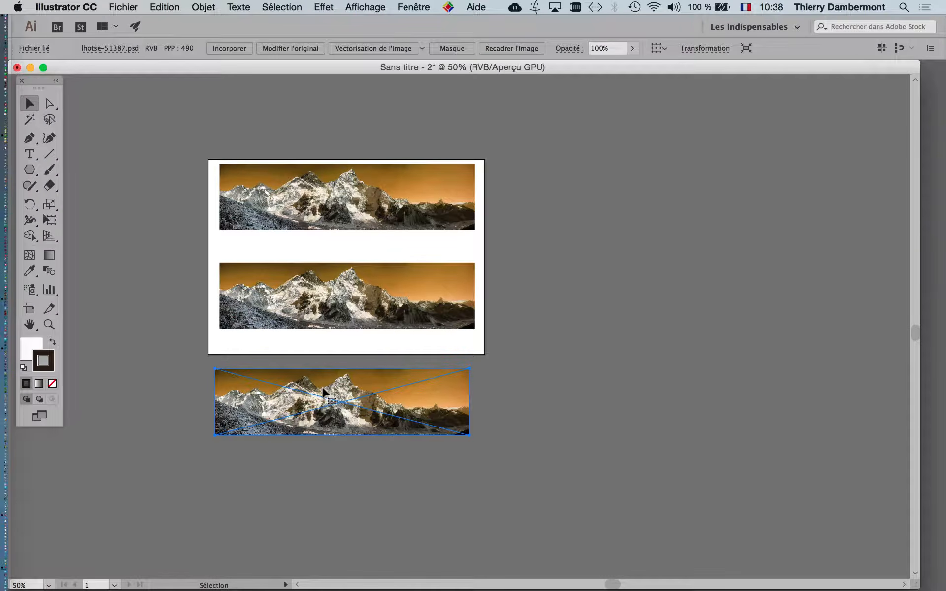
left_click_drag(331, 386, 343, 404)
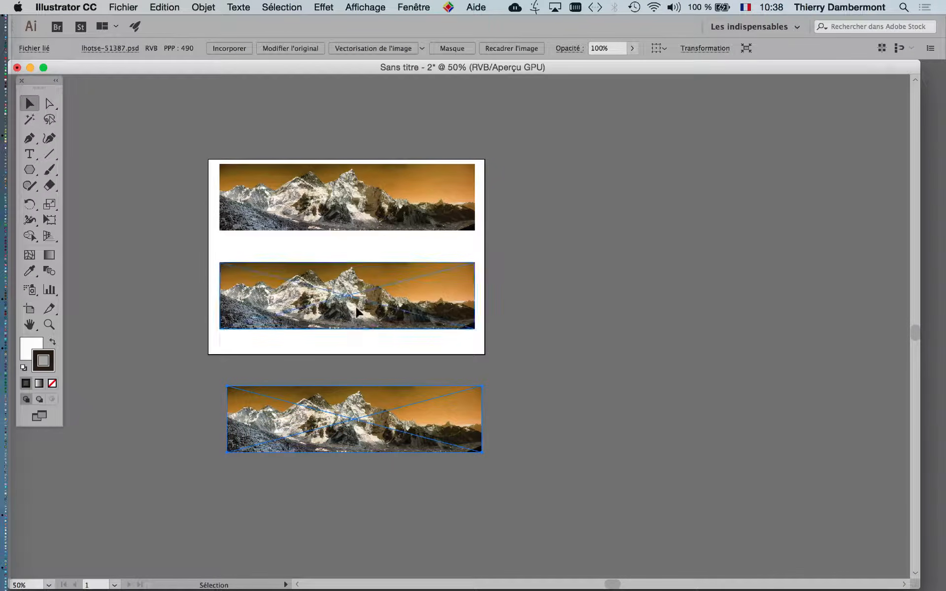
left_click_drag(351, 316, 358, 325)
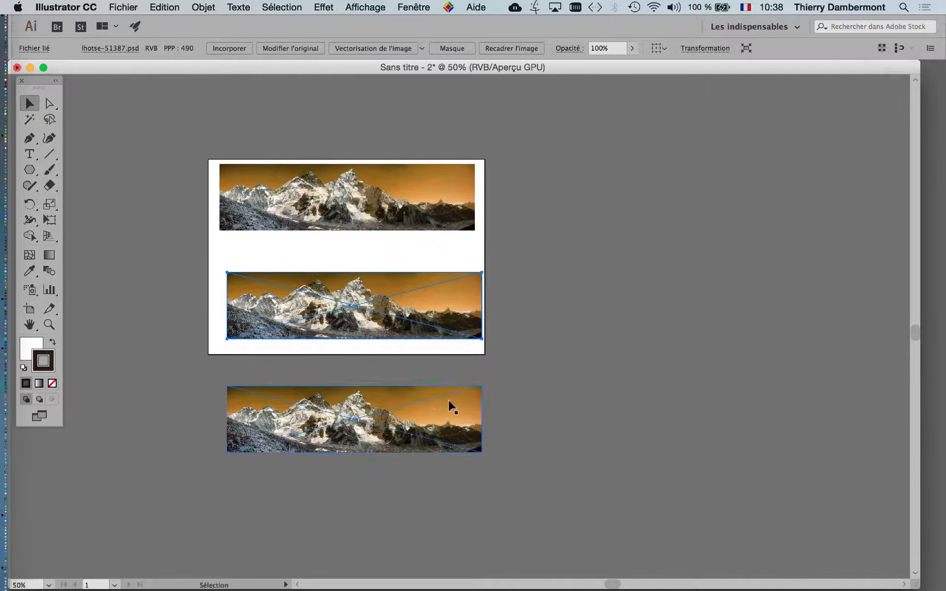
left_click_drag(429, 416, 423, 402)
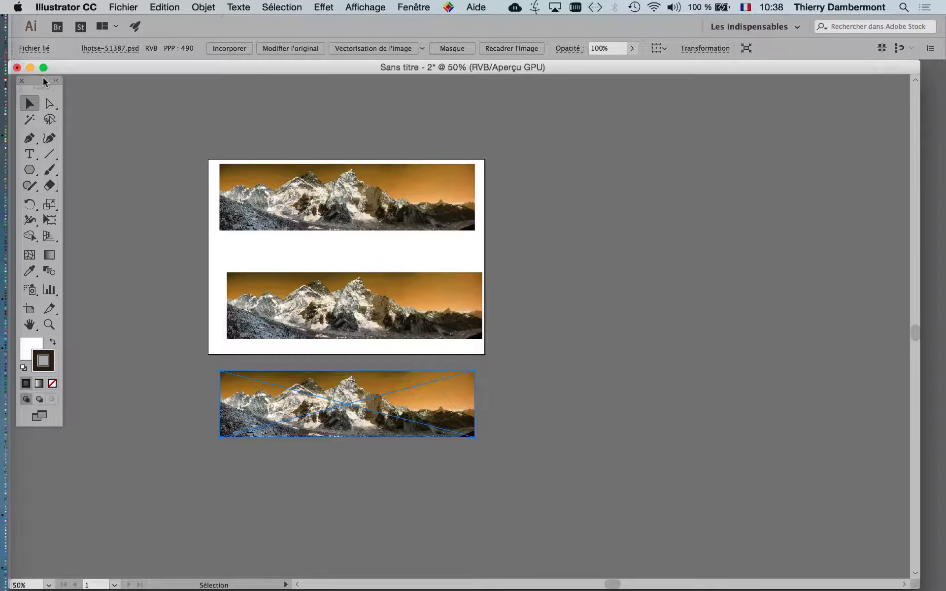
Enlarge the artboard from its lower-right corner to about 485 × 387 mm and shift it with its images up and left
left_click_drag(44, 81, 153, 99)
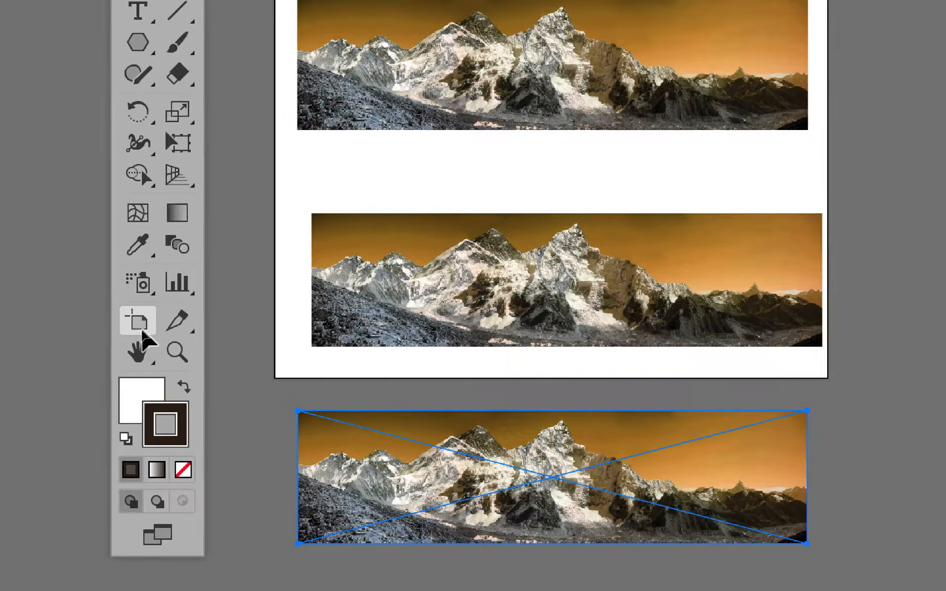
left_click(139, 326)
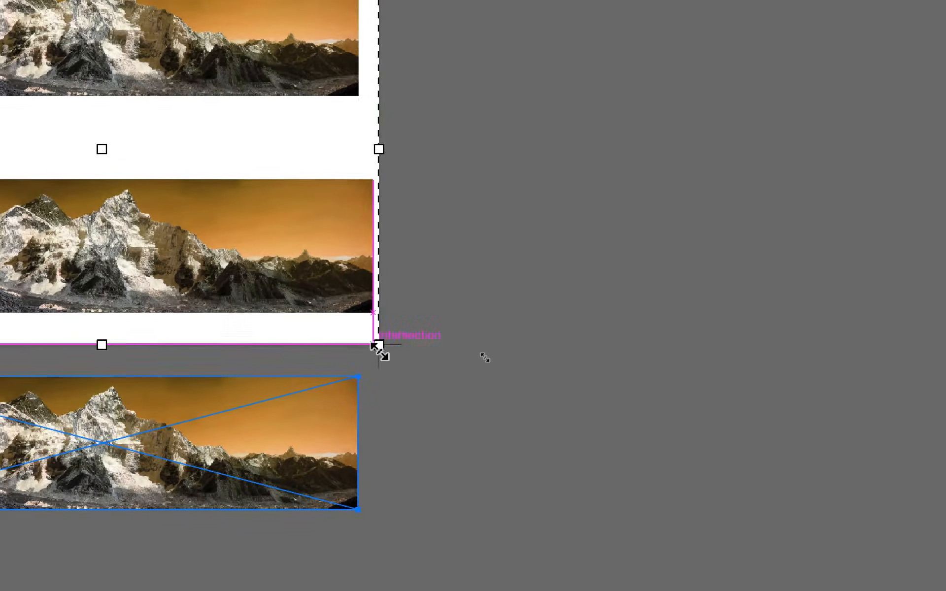
left_click_drag(379, 345, 499, 463)
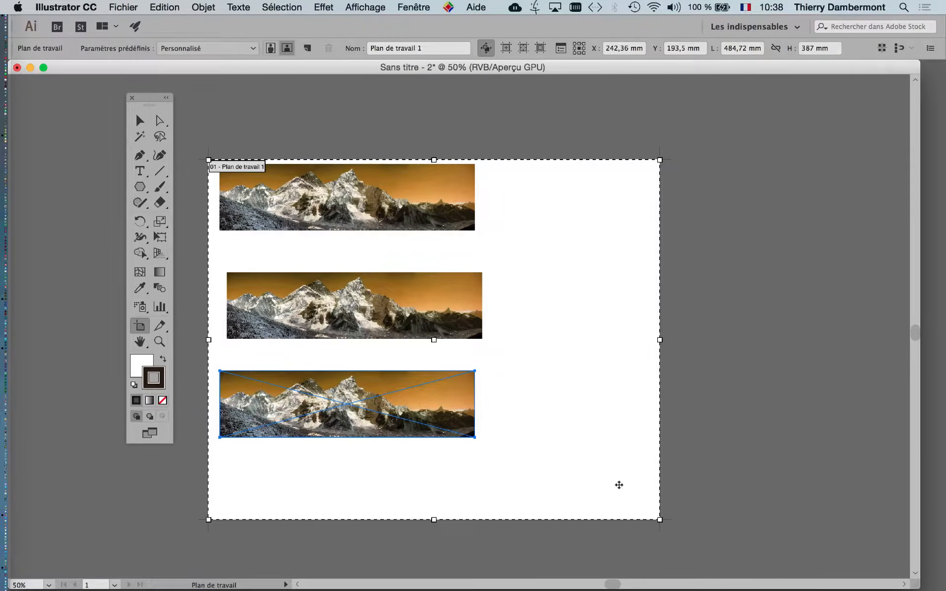
left_click_drag(619, 485, 590, 450)
Extend the artboard from its upper-left corner to about 543 × 416 mm, keeping the tools clear of the artwork
left_click_drag(149, 100, 30, 99)
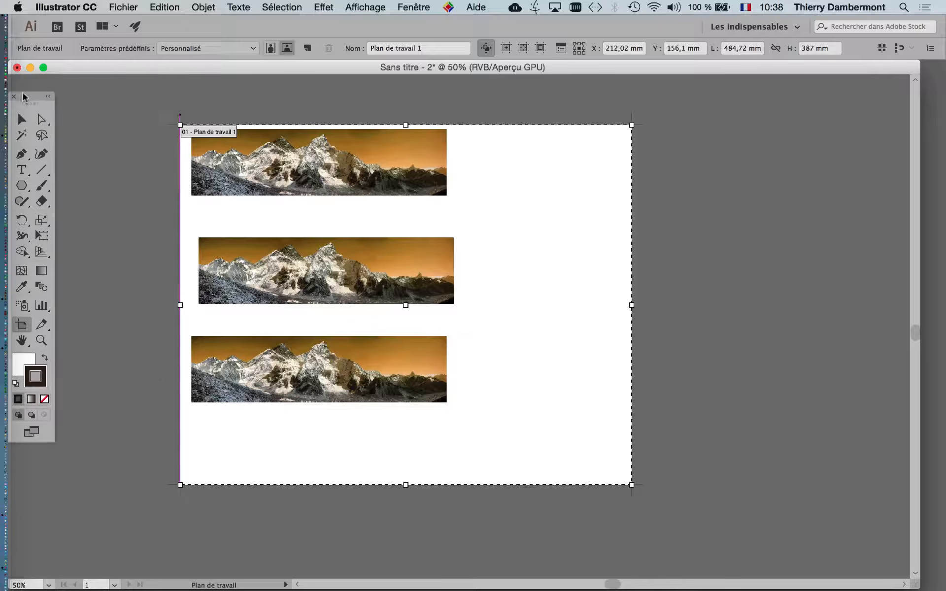
left_click_drag(171, 121, 118, 95)
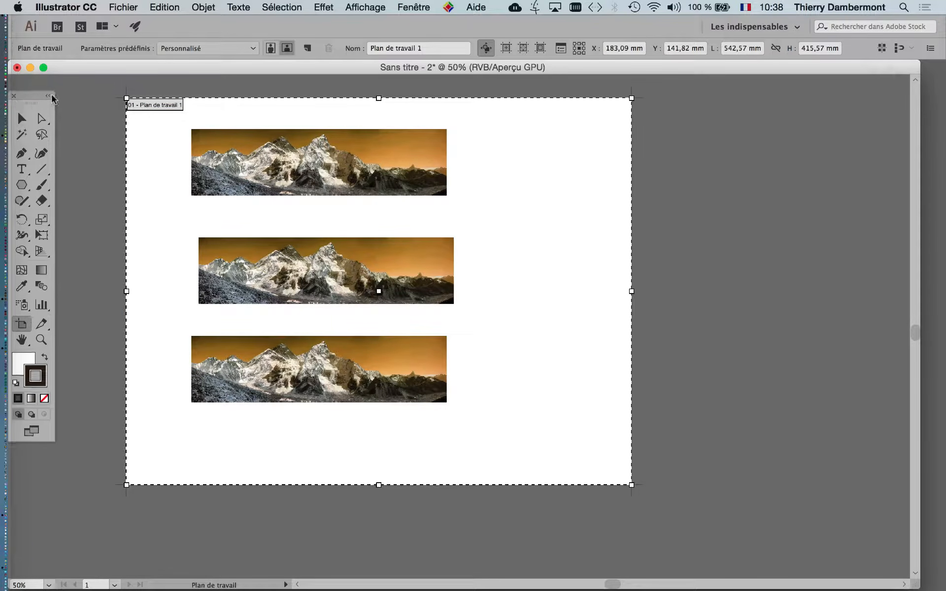
left_click_drag(31, 99, 58, 97)
Spread the three mountain images vertically over the artboard and align their left edges
left_click(49, 118)
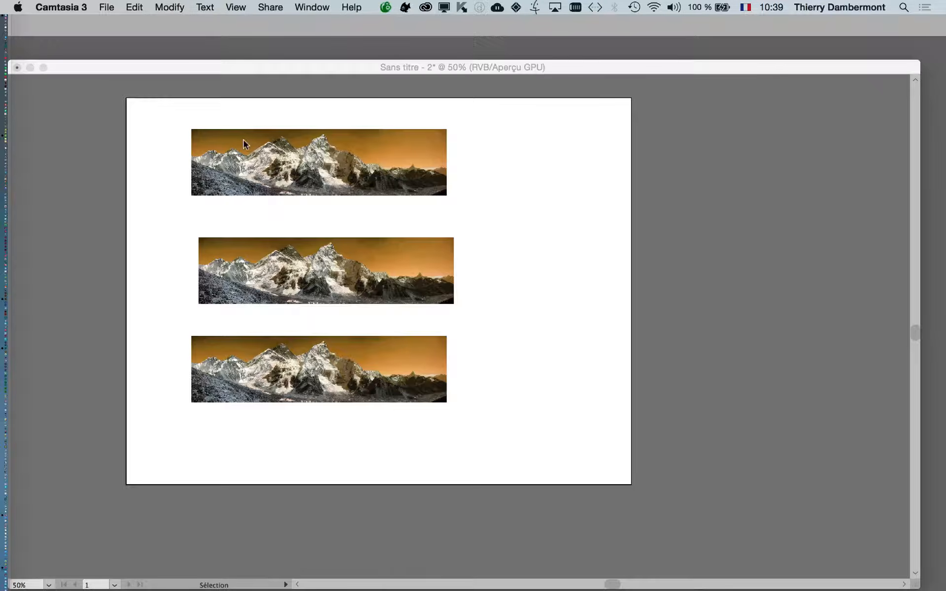
left_click(373, 378)
left_click_drag(409, 360, 405, 430)
left_click(392, 286)
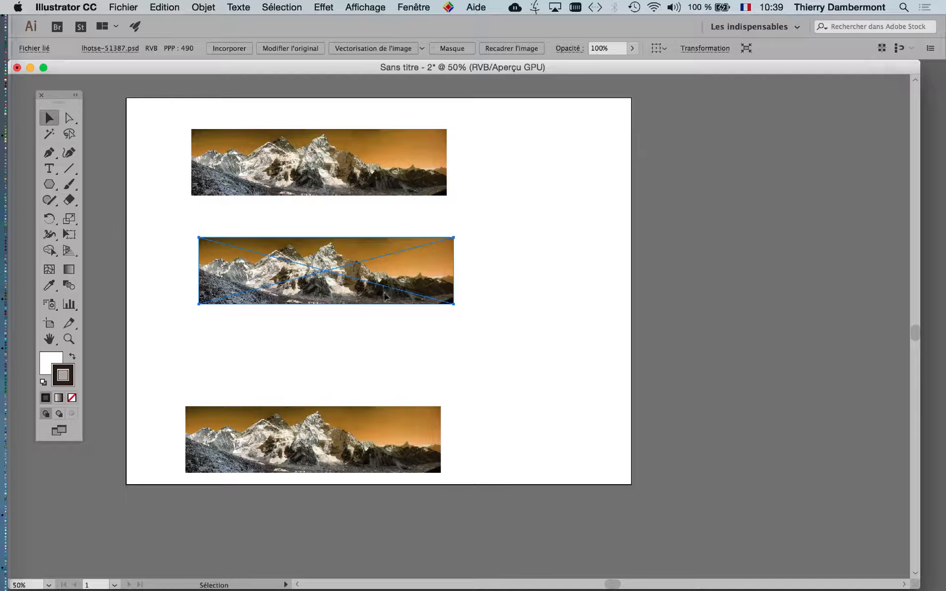
left_click_drag(393, 284, 379, 329)
left_click(381, 176)
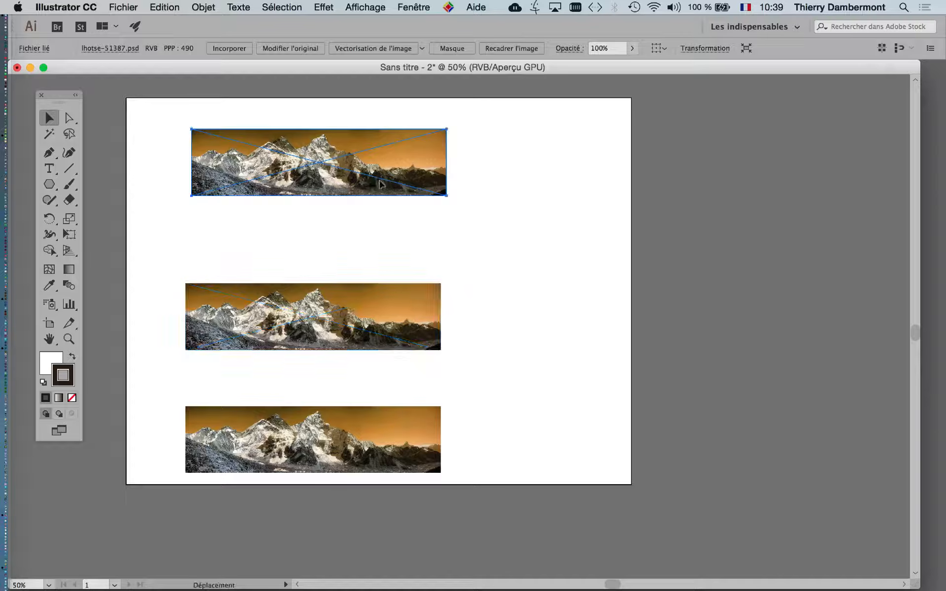
left_click_drag(381, 177, 376, 198)
left_click(507, 217)
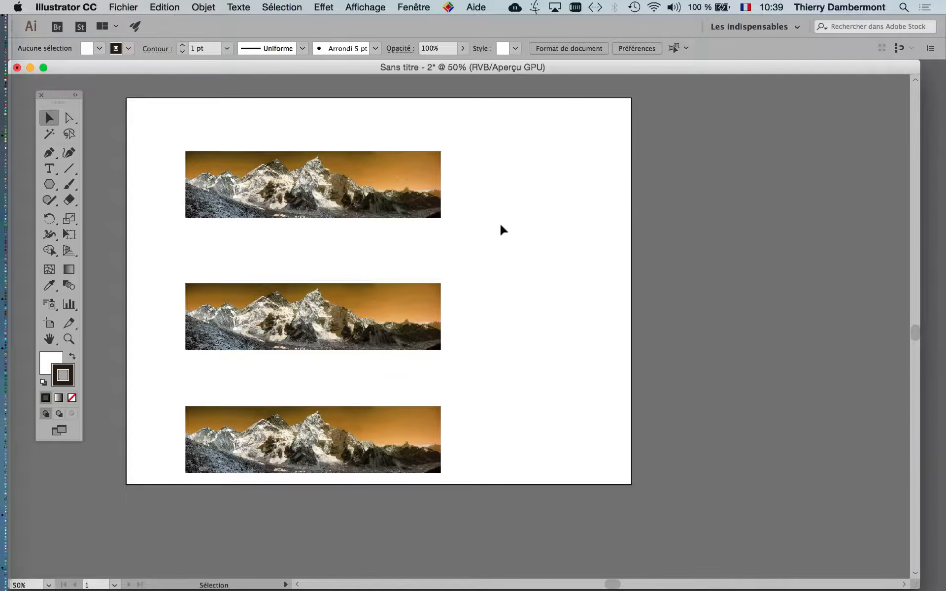
Save the document as masquages-01.ai in the AI nov 2017 PARTIE 3 folder with the Illustrator CC options
scroll(501, 229, "down", 3)
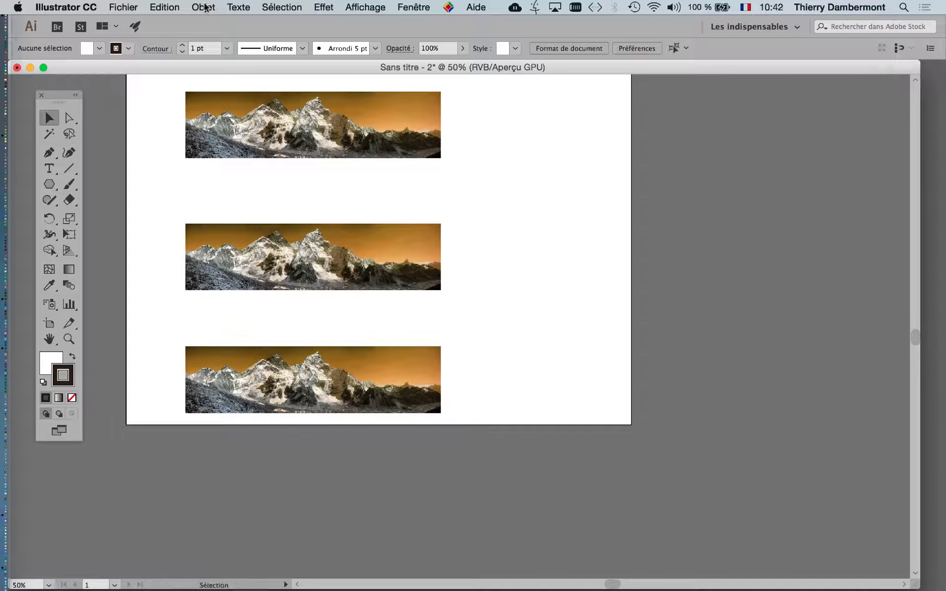
left_click(123, 6)
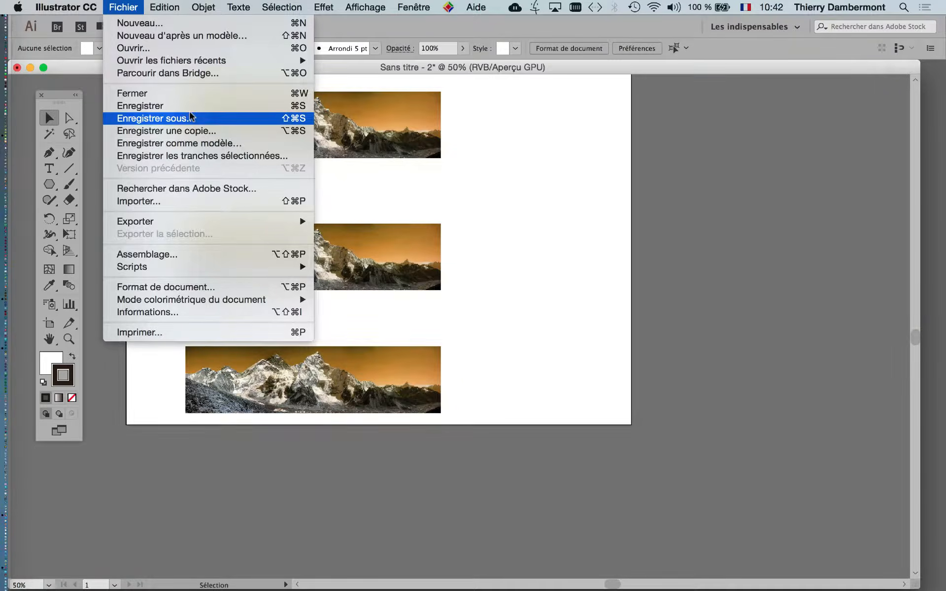
left_click(270, 180)
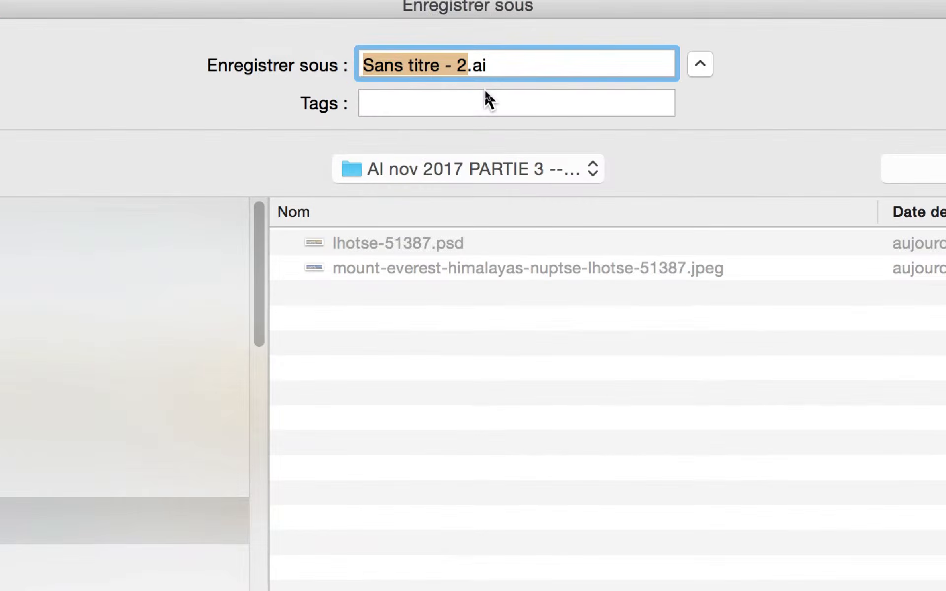
type("masquages-01")
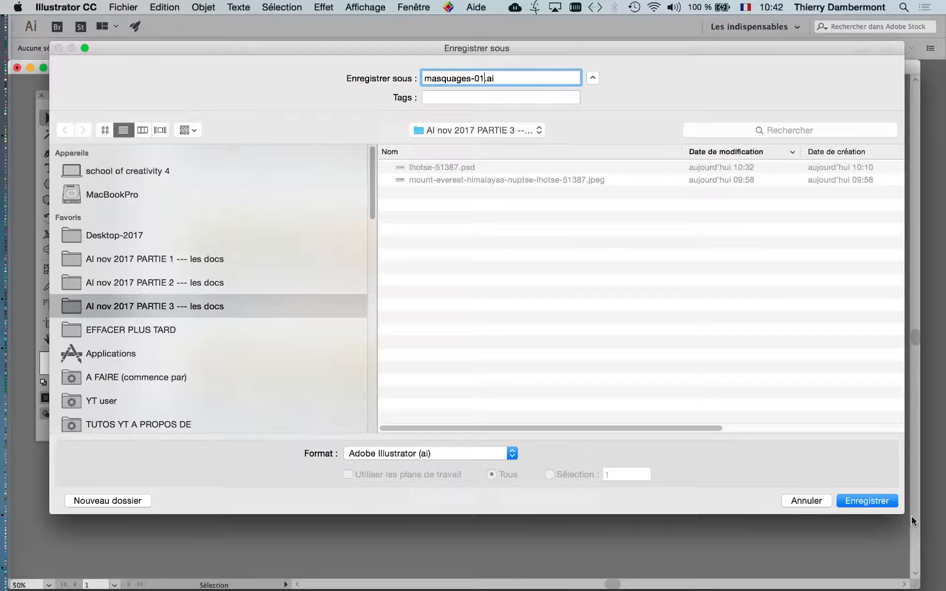
left_click(887, 501)
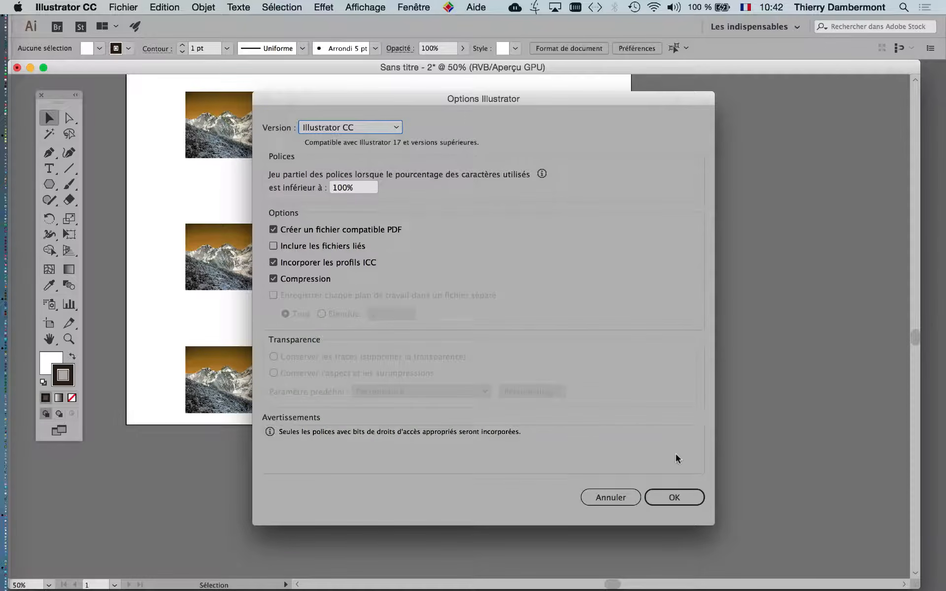
left_click(683, 497)
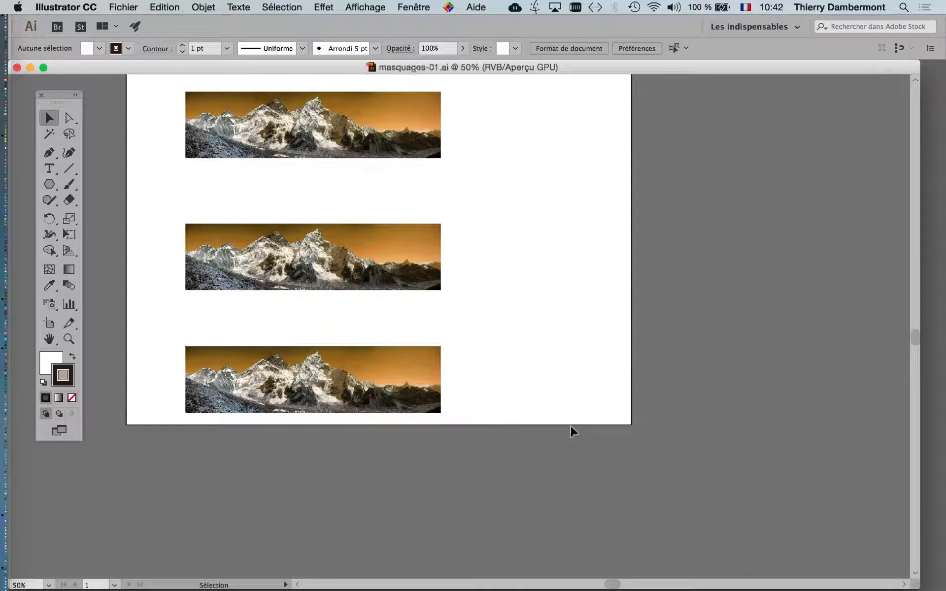
Switch to Photoshop, set the Hue/Saturation adjustment's hue to -36 and save the image
scroll(570, 426, "up", 2)
key("super+Tab")
left_click(430, 312)
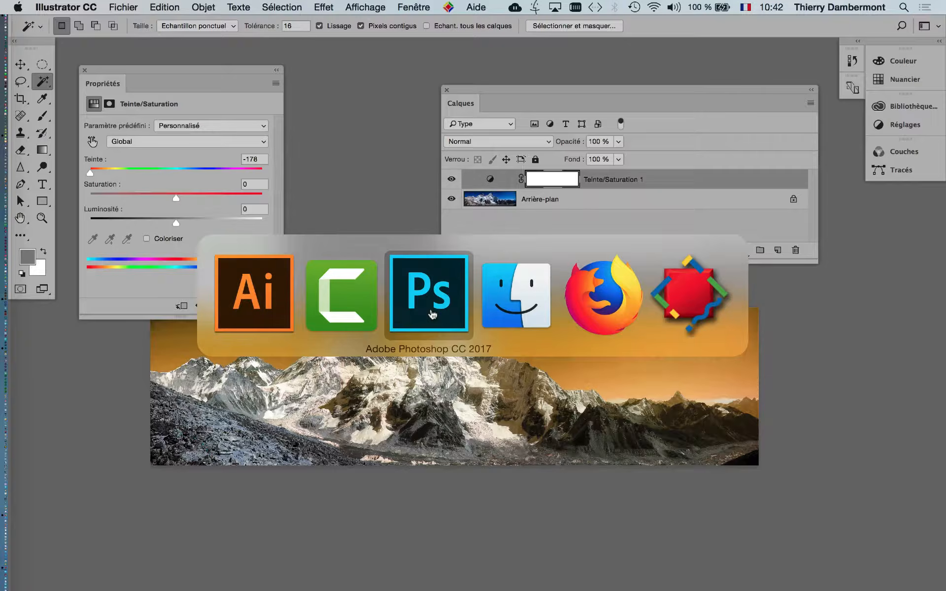
left_click_drag(106, 171, 145, 172)
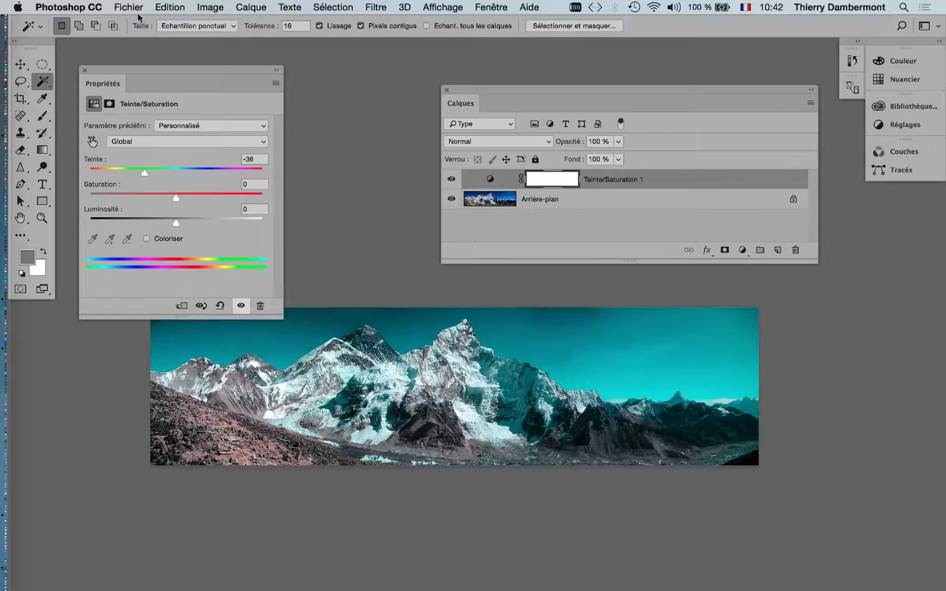
left_click(114, 3)
left_click(162, 132)
Switch back to Illustrator and update the modified linked images
key("super+Tab")
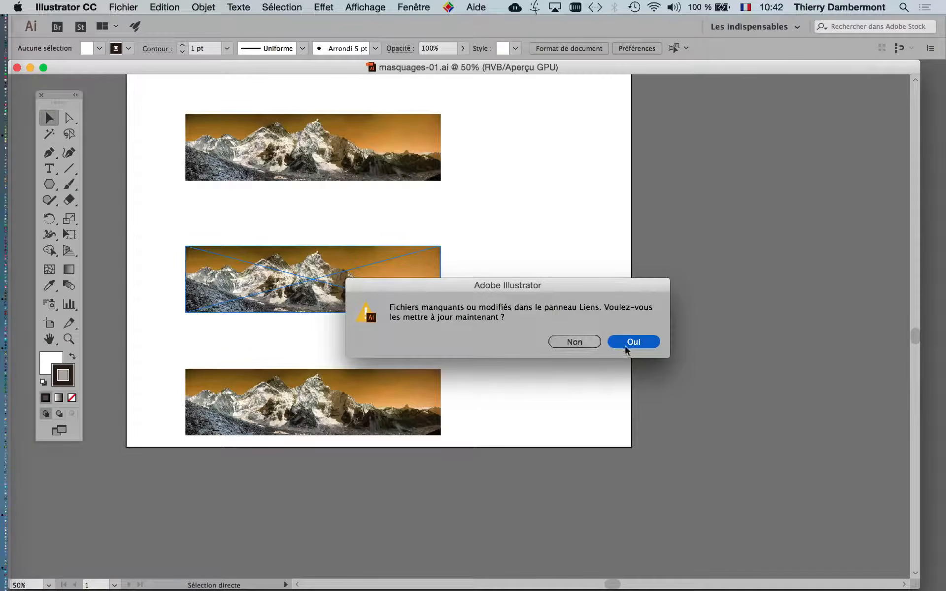
left_click(629, 344)
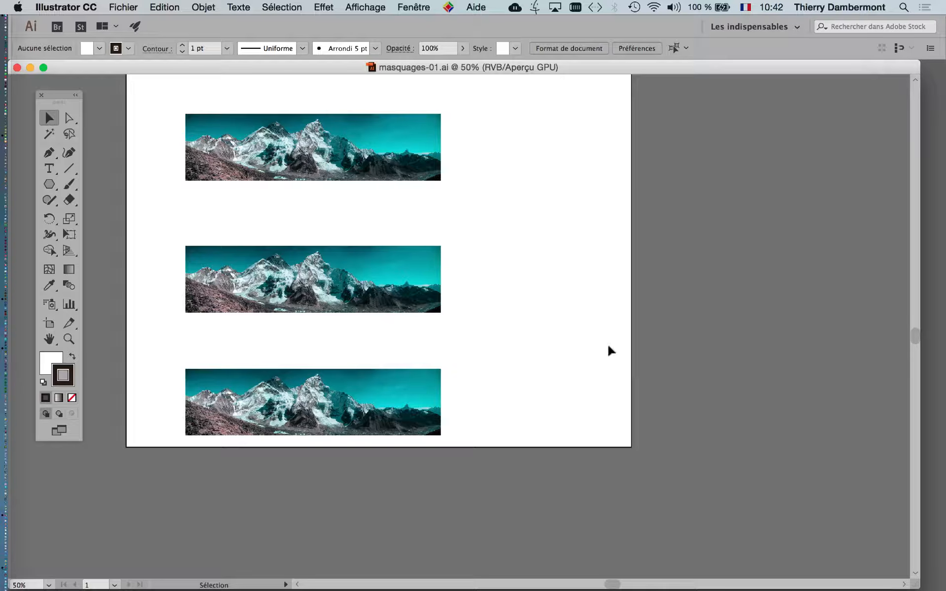
Move the three mountain images up on the artboard and realign the top one with the left edge of the others
scroll(574, 350, "up", 1)
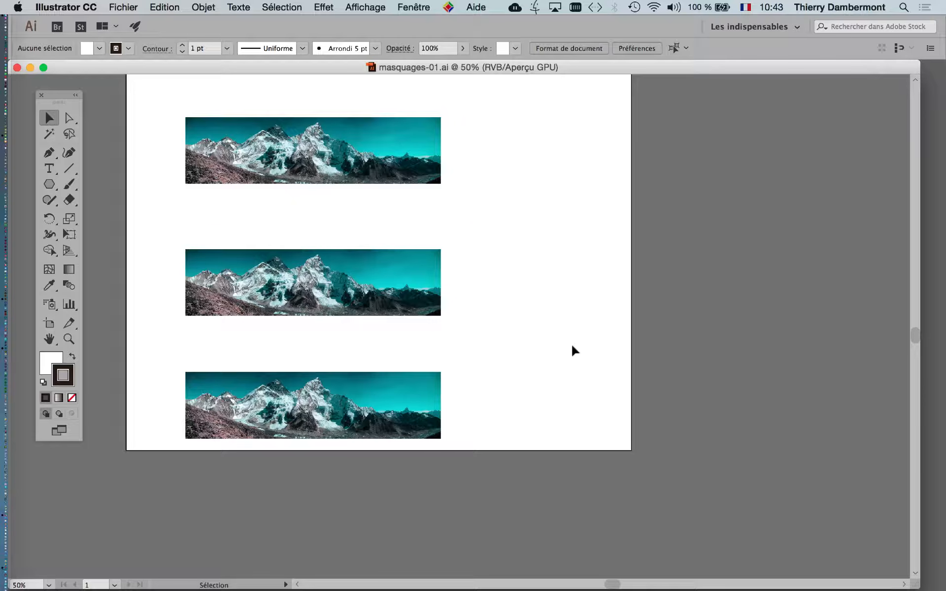
scroll(572, 350, "up", 5)
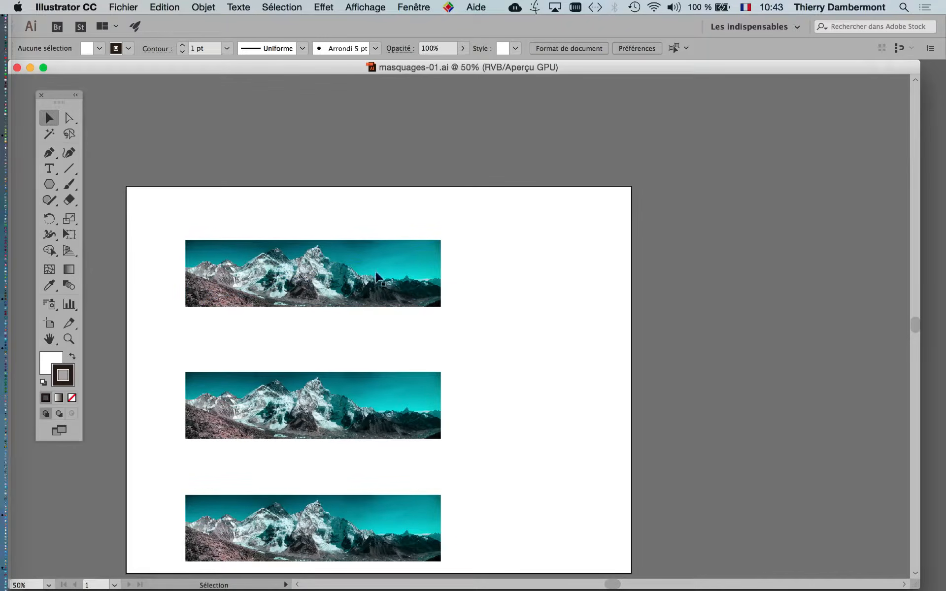
left_click_drag(377, 278, 377, 251)
left_click_drag(303, 413, 300, 381)
left_click_drag(306, 518, 303, 483)
left_click(580, 461)
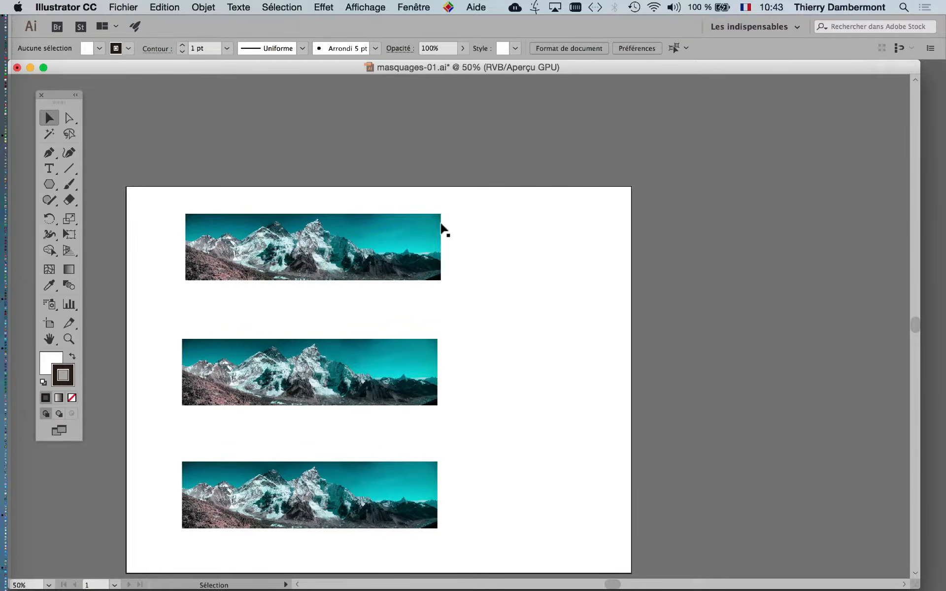
mouse_move(428, 247)
left_mouse_down()
mouse_move(422, 237)
mouse_move(429, 261)
left_mouse_up()
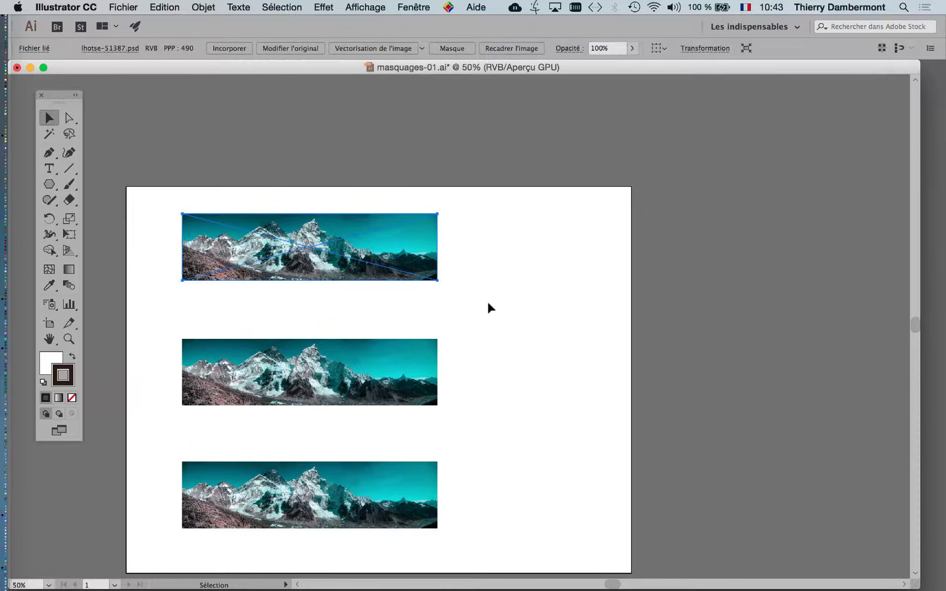
left_click(490, 317)
left_click(424, 387)
left_click(509, 375)
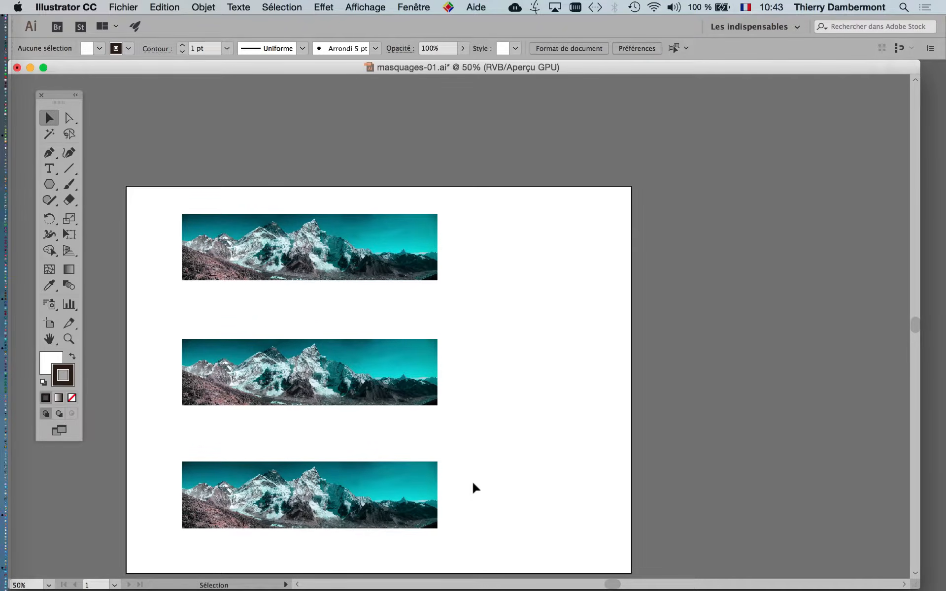
Draw a closed triangle over the top mountain image with the Pen tool, with a base about 227 mm long
scroll(543, 456, "down", 3)
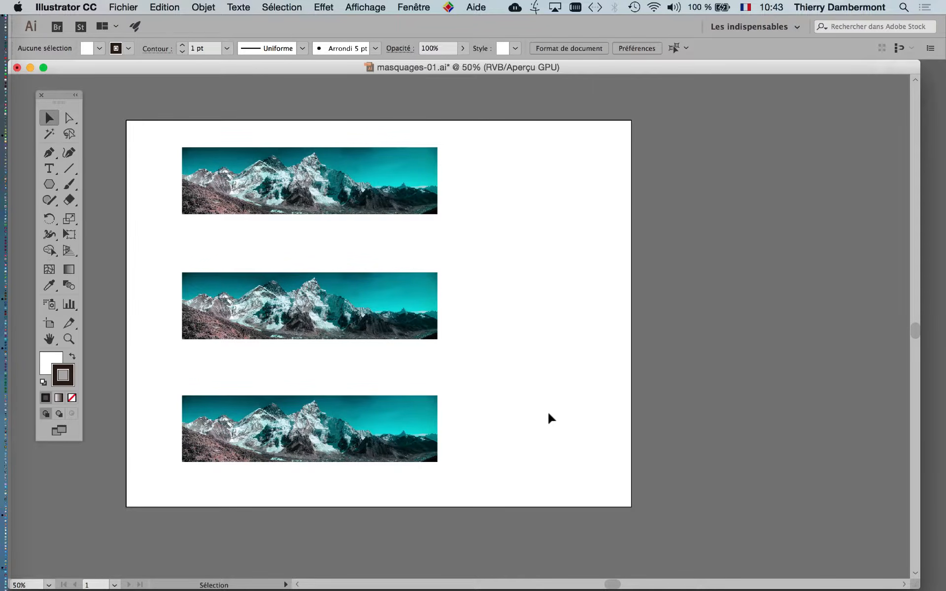
scroll(221, 149, "up", 3)
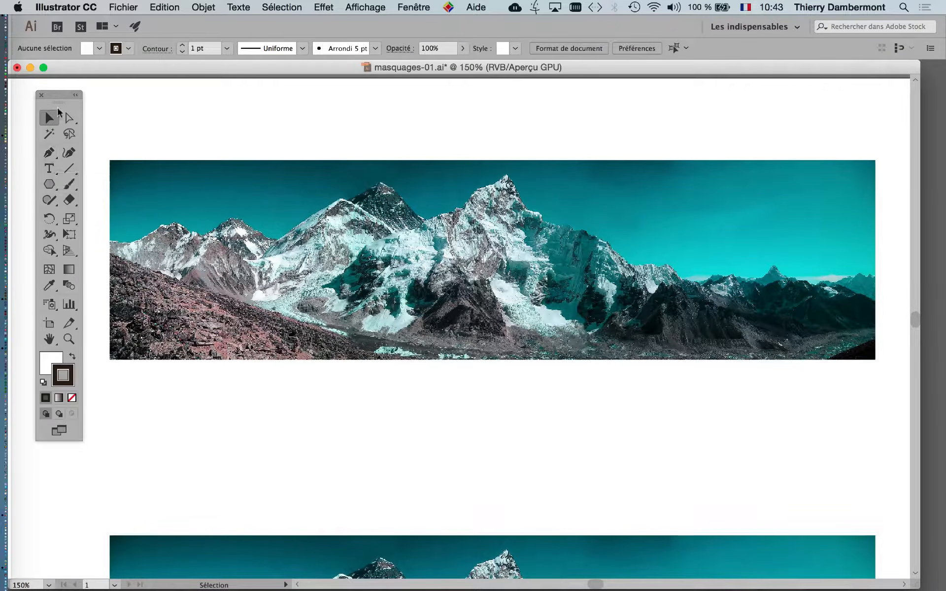
left_click_drag(58, 97, 55, 109)
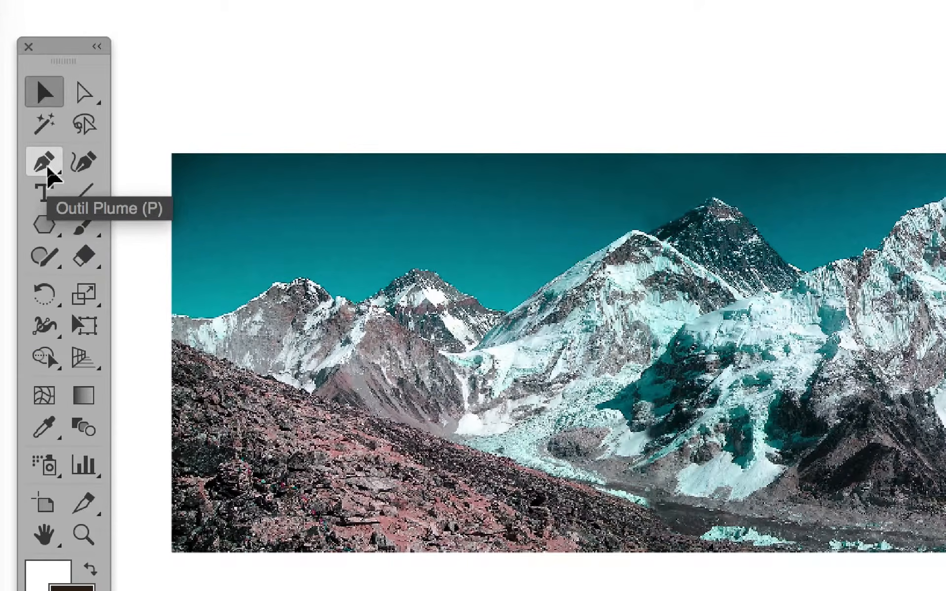
left_click(48, 169)
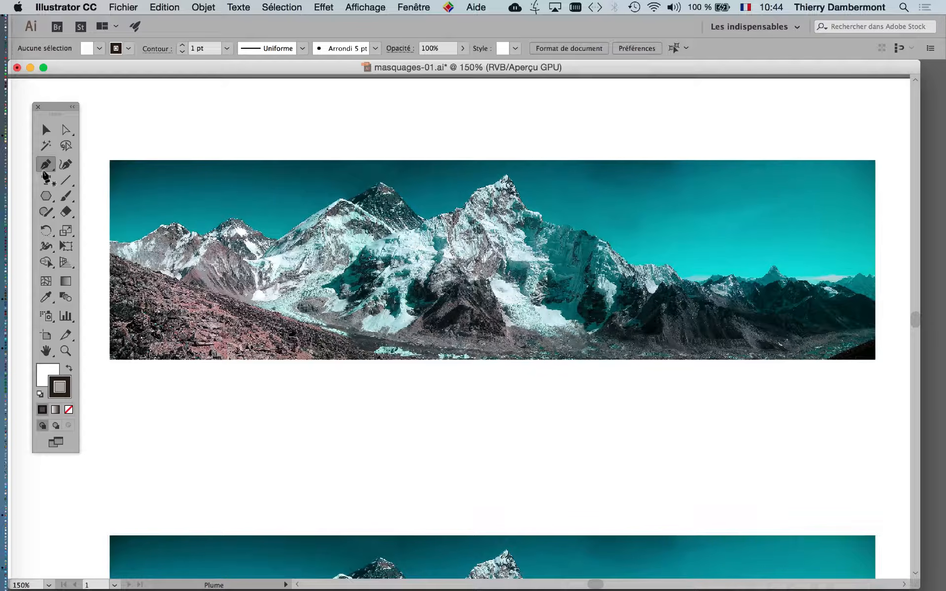
key("super")
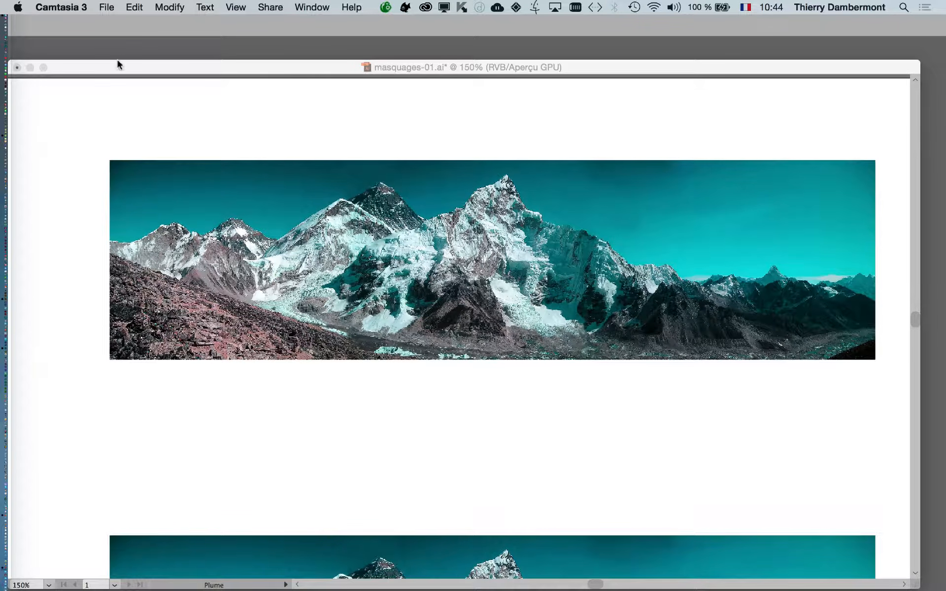
left_click(121, 70)
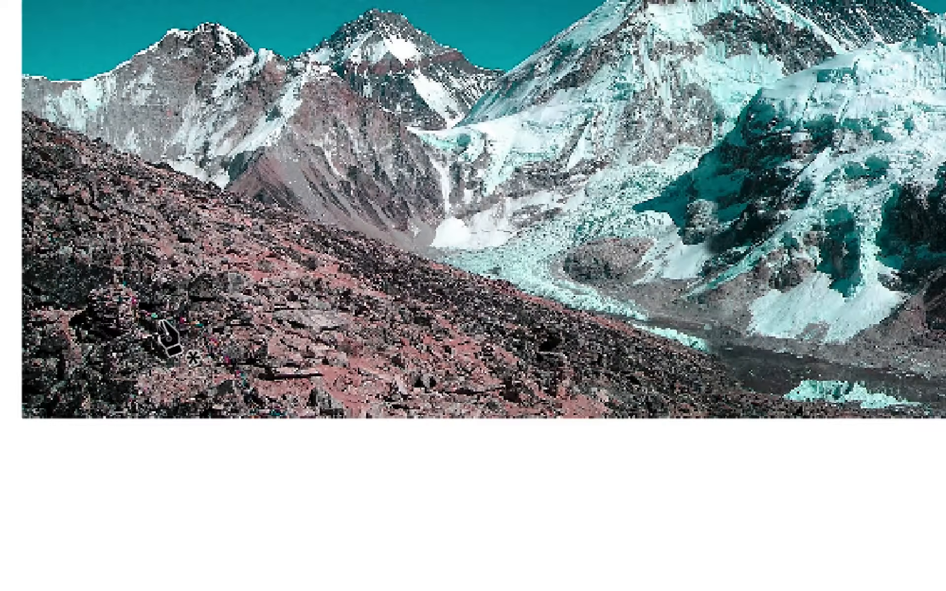
left_click(136, 370)
left_click_drag(162, 322, 270, 280)
left_click_drag(197, 313, 297, 284)
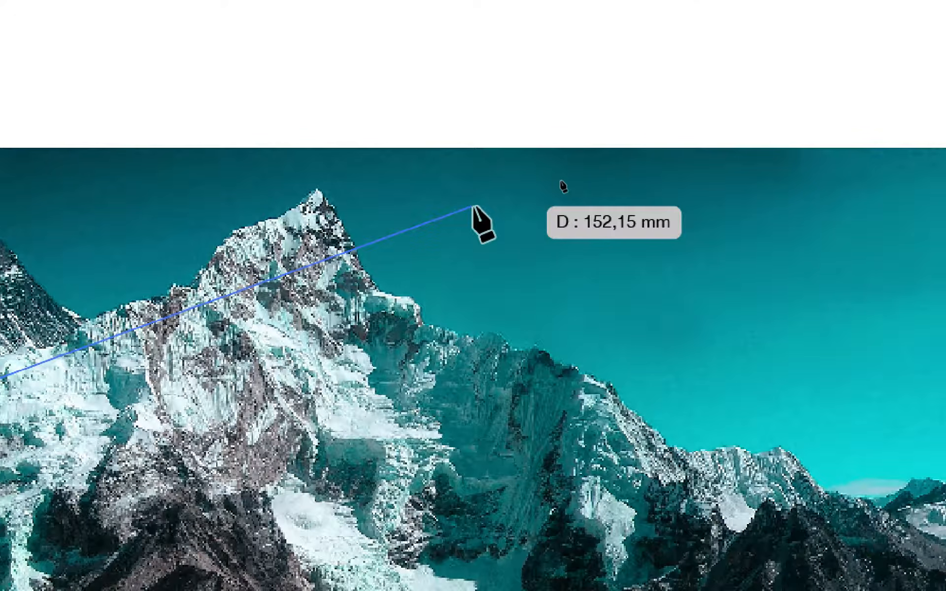
left_click(472, 207)
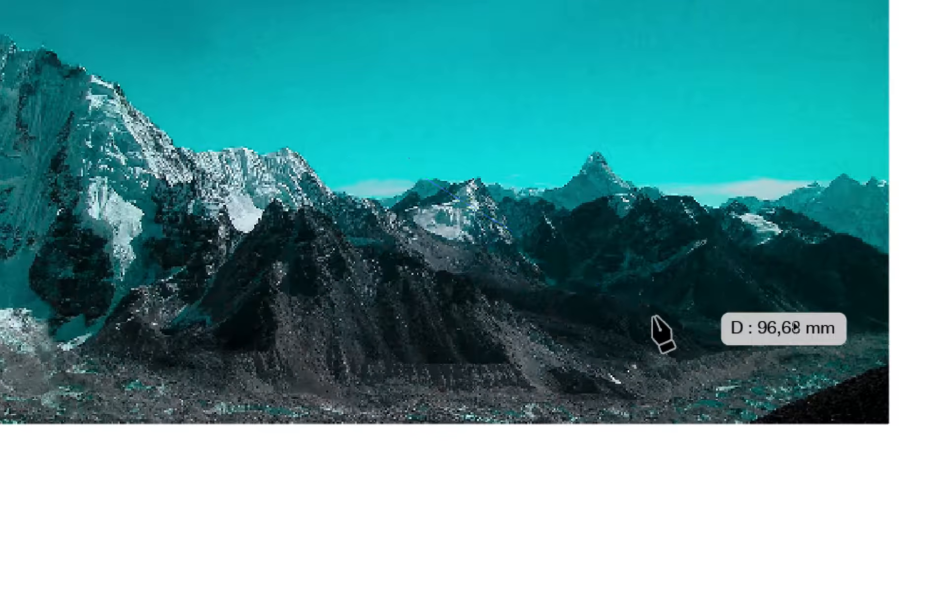
left_click(739, 333)
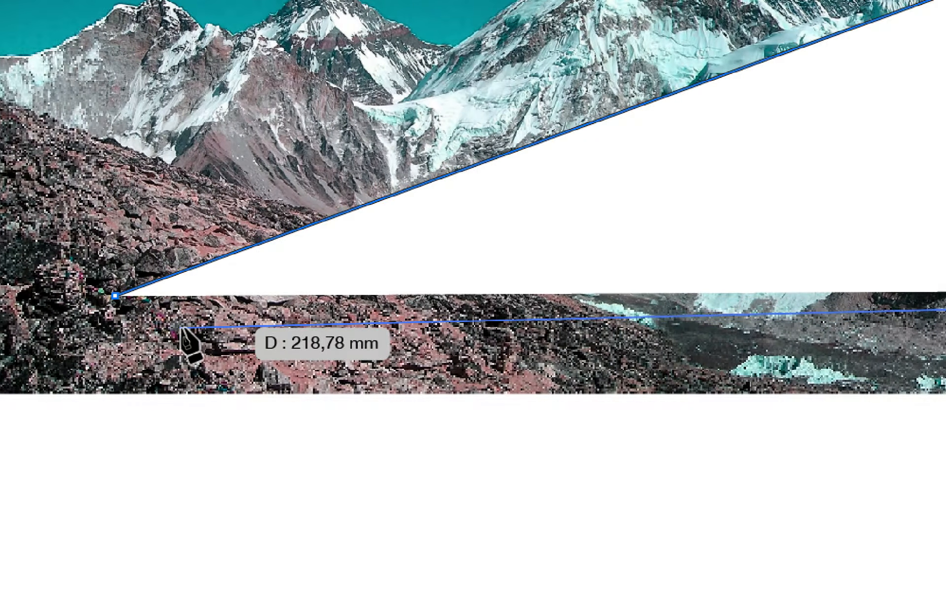
key("a")
key("alt+super+equal")
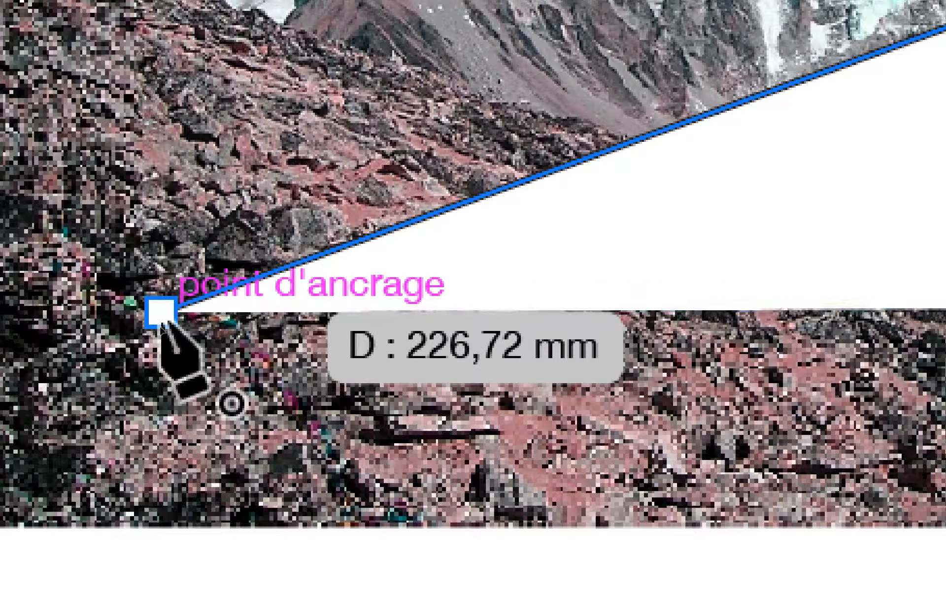
left_click(156, 312)
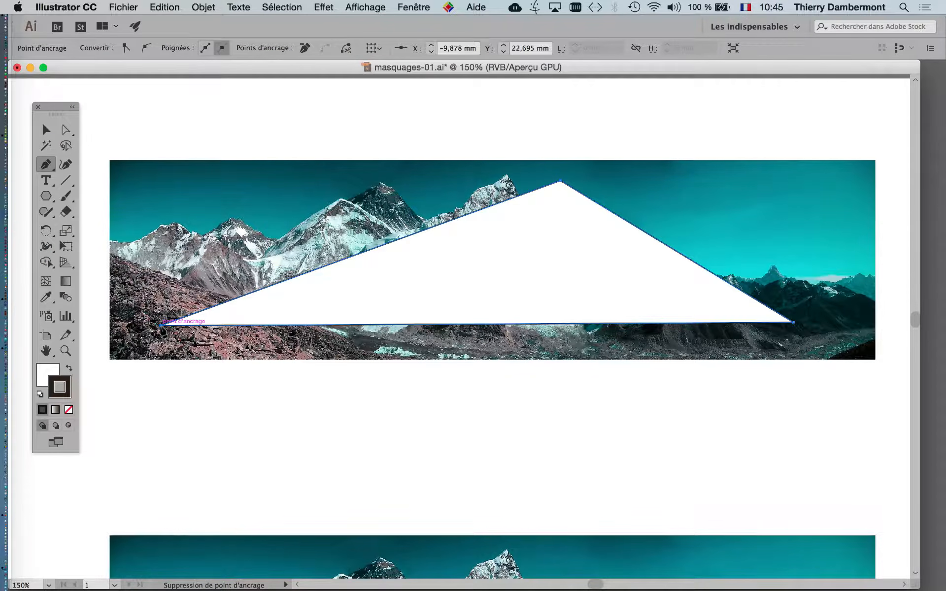
Select the triangle and shift it slightly left and down over the top mountain image
key("super+shift+2")
left_click(295, 62)
left_click(47, 130)
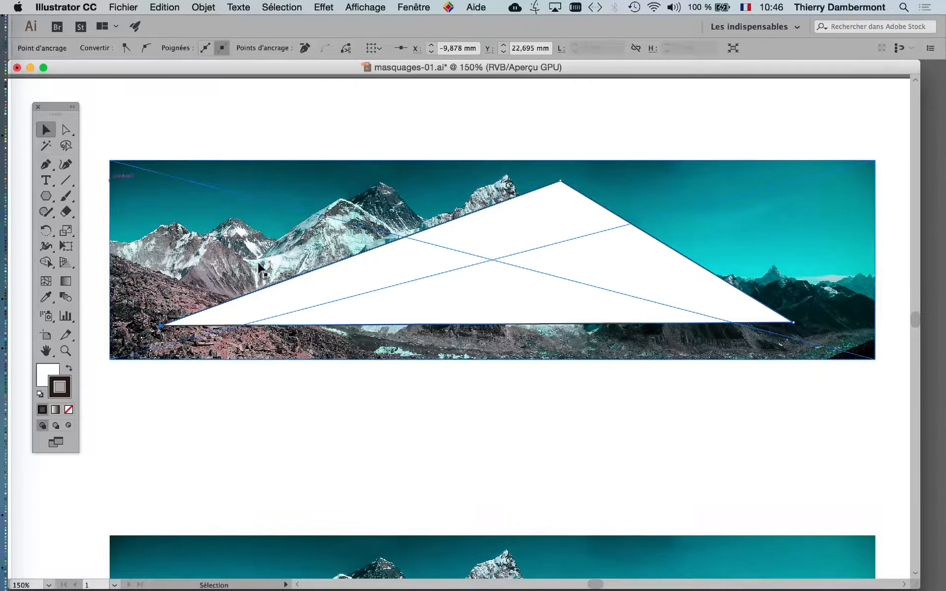
left_click(333, 291)
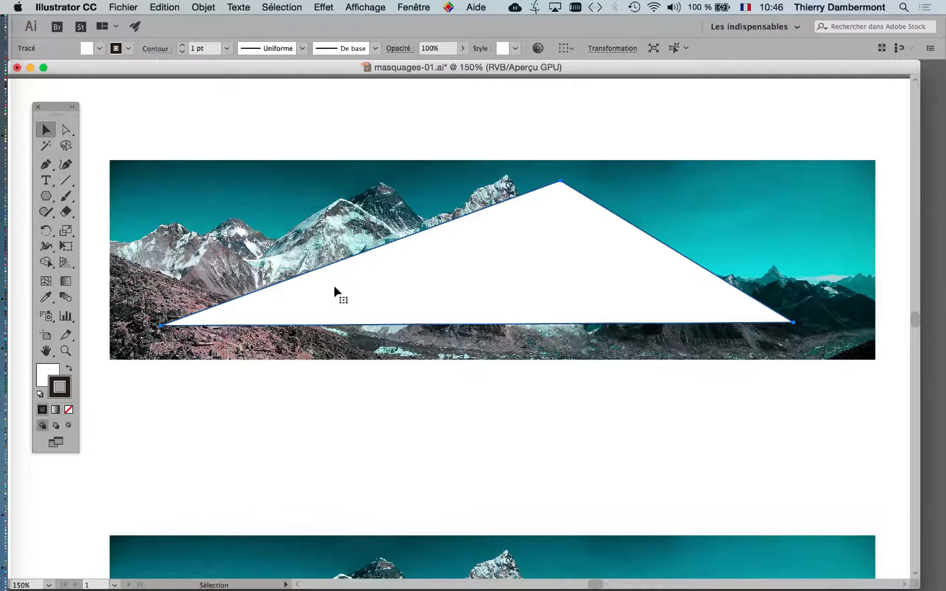
left_click(300, 399)
left_click(270, 304)
left_click_drag(278, 299, 359, 295)
left_click_drag(426, 283, 458, 272)
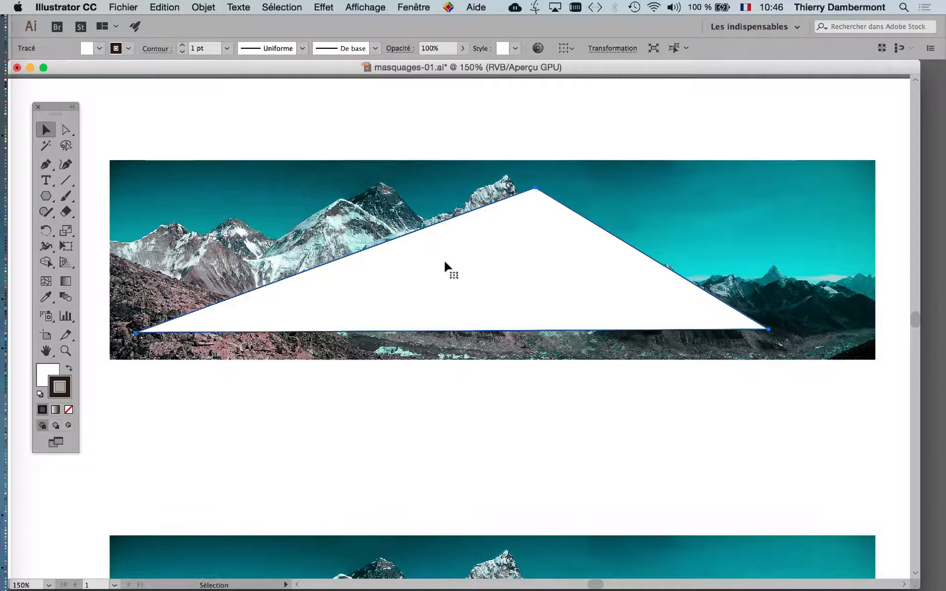
Try to display the Nuancier (swatches) panel
left_click(405, 6)
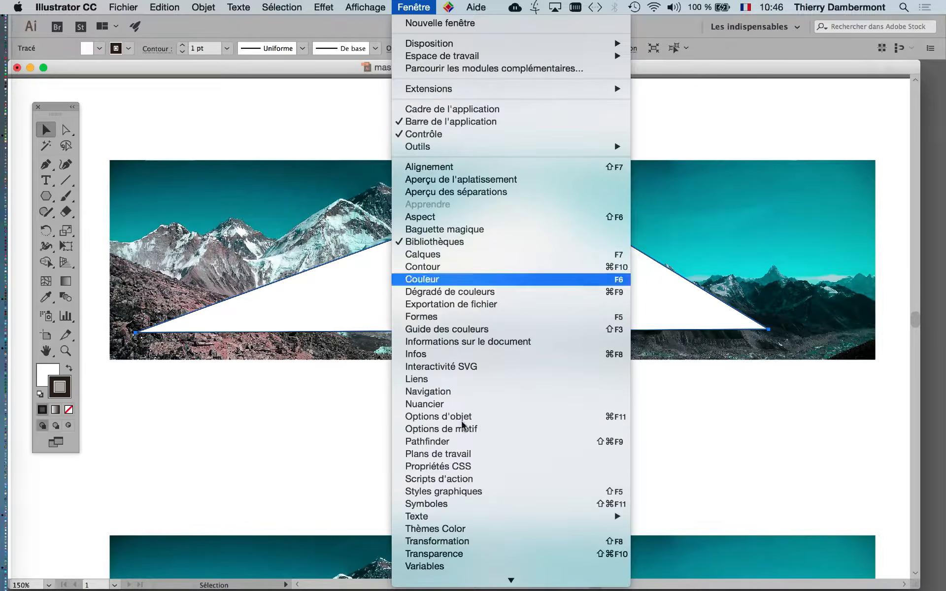
left_click(562, 409)
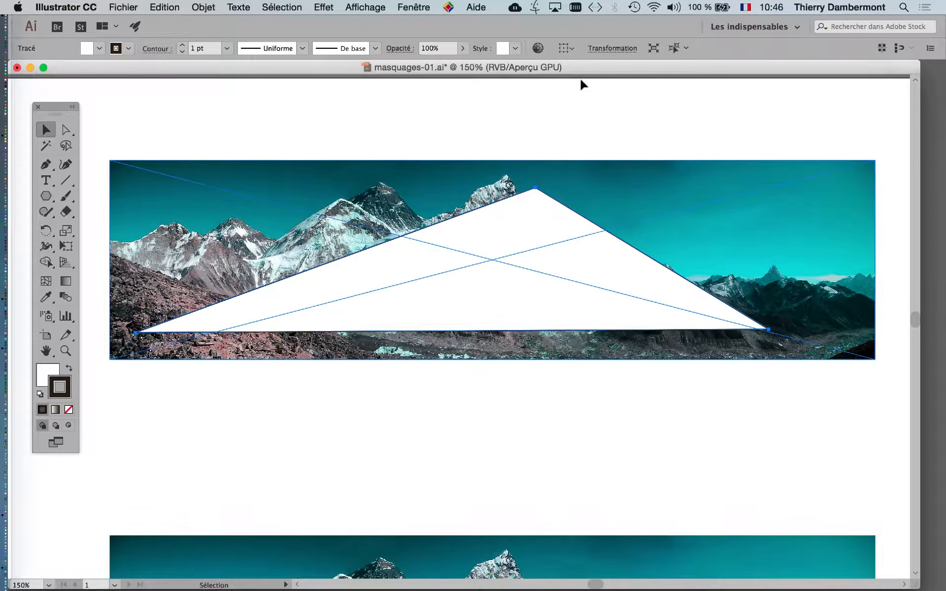
left_click(416, 7)
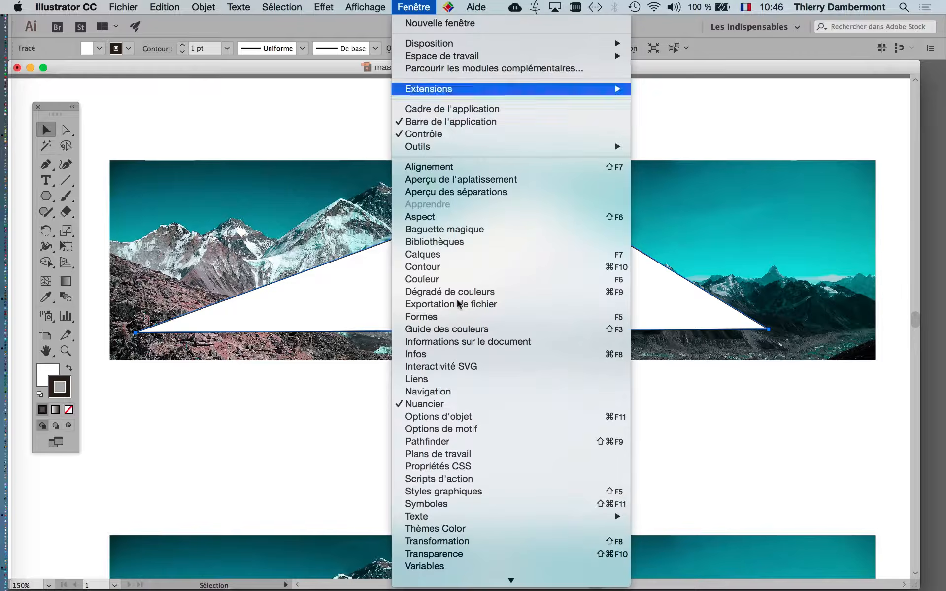
left_click(474, 405)
left_click(405, 5)
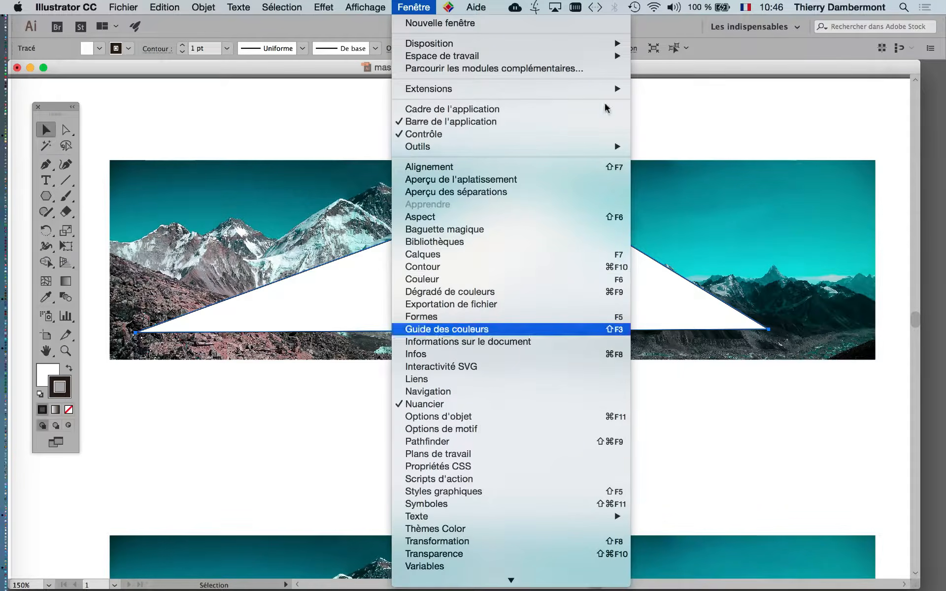
Switch to the Mise en forme workspace and float the Nuancier panel on its own, collapsing the remaining docked panels
left_click(785, 30)
left_click(786, 29)
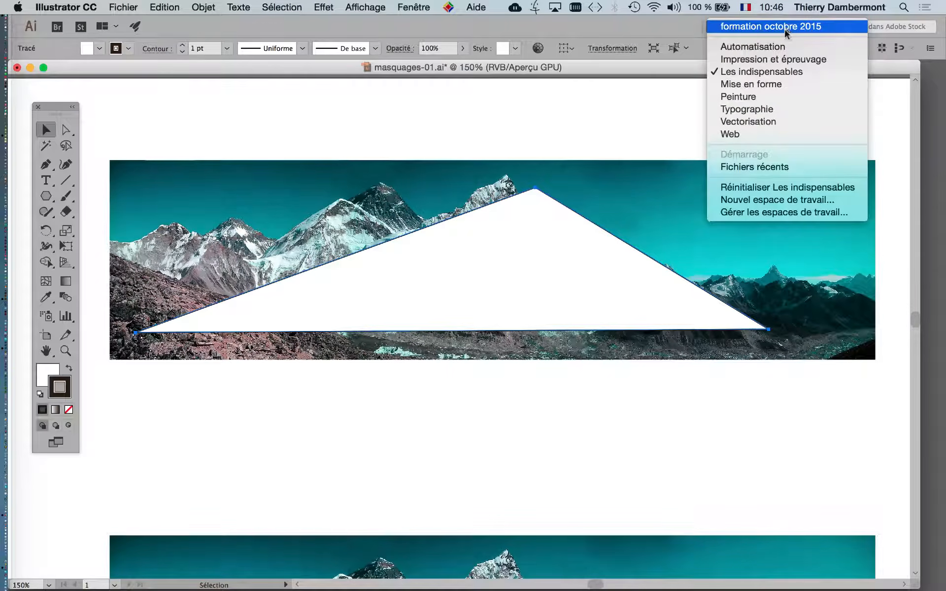
left_click(804, 191)
left_click(804, 190, "shift")
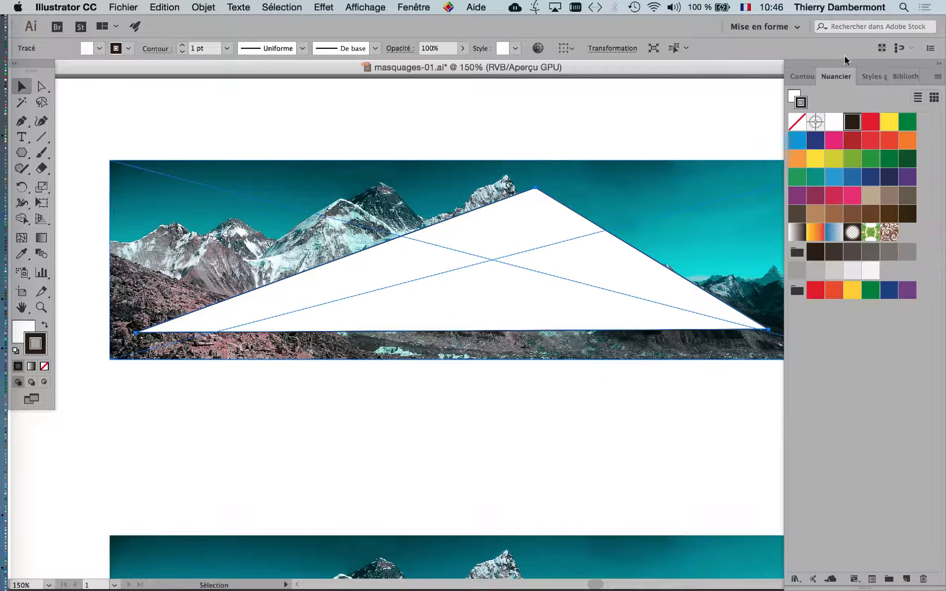
left_click_drag(649, 107, 511, 115)
left_click(938, 63)
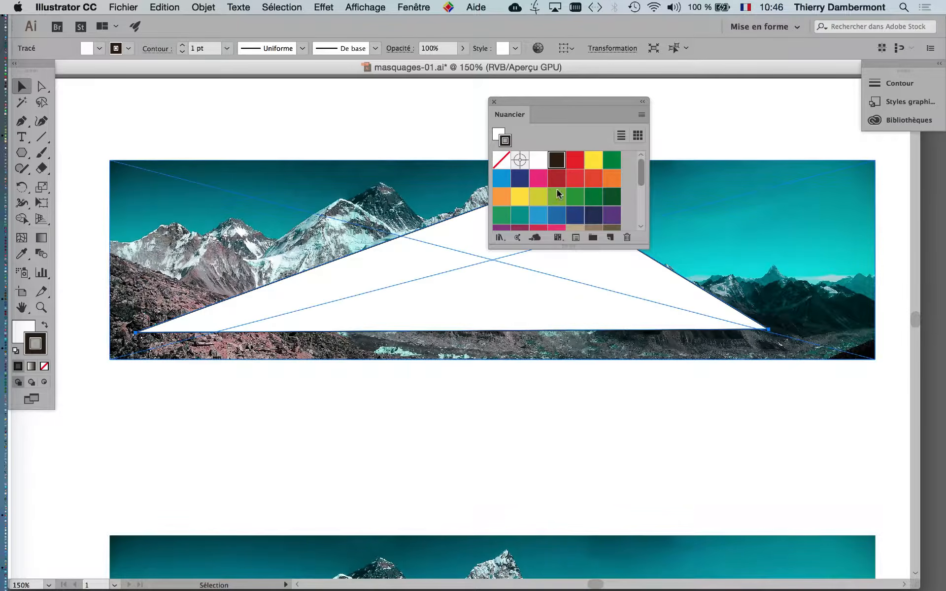
Give the triangle a dark red fill and a 10 pt yellow stroke
left_click(556, 178)
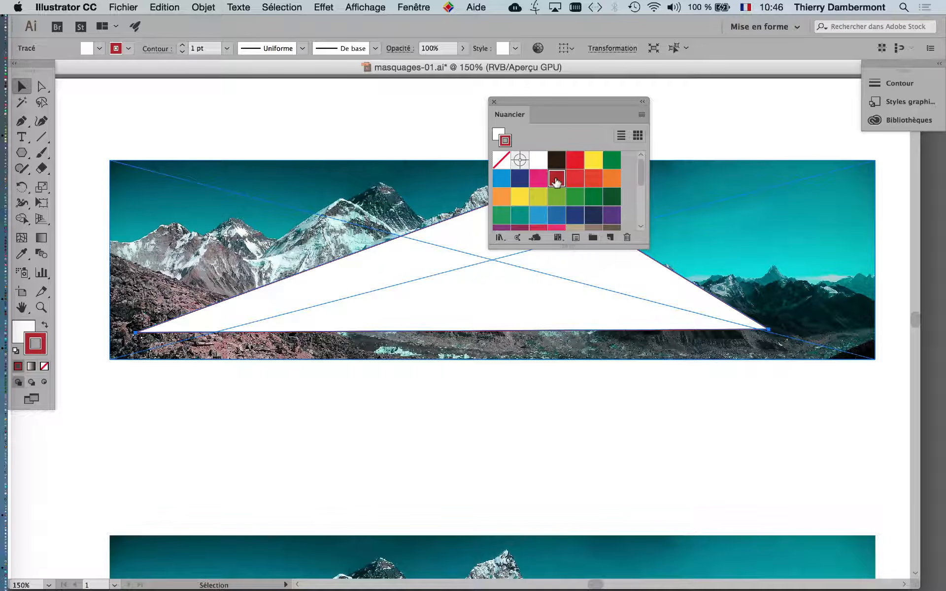
left_click(43, 326)
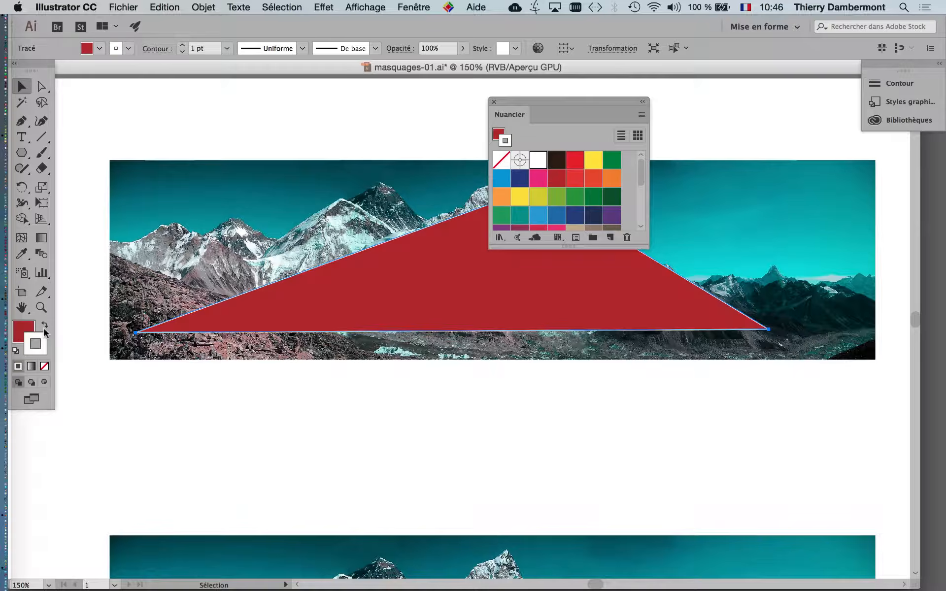
left_click(611, 164)
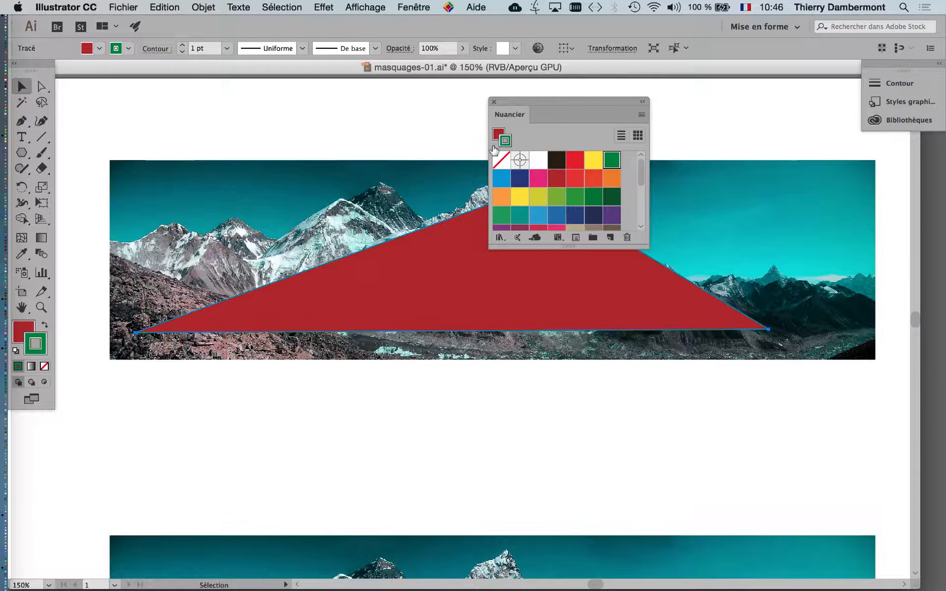
left_click(183, 45)
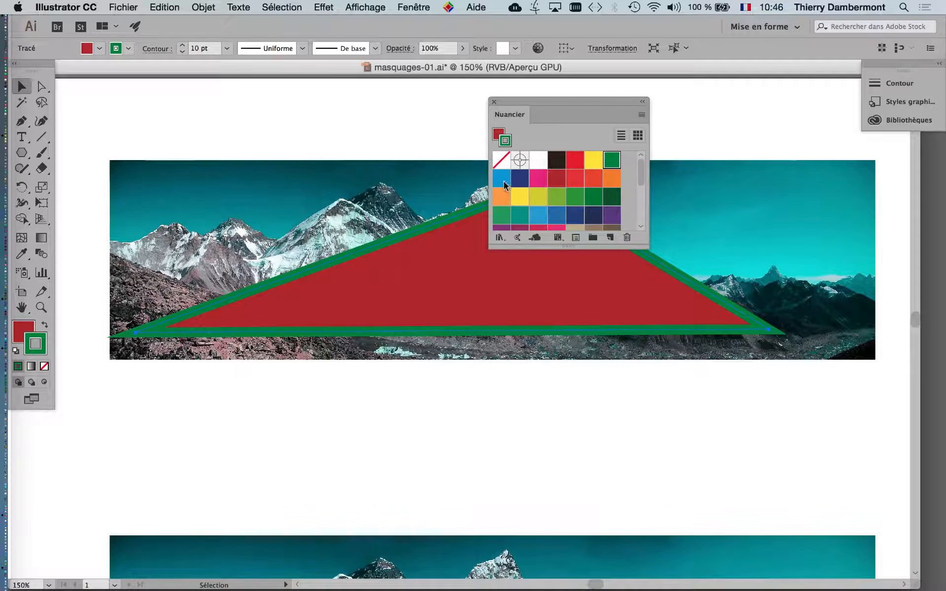
left_click(589, 161)
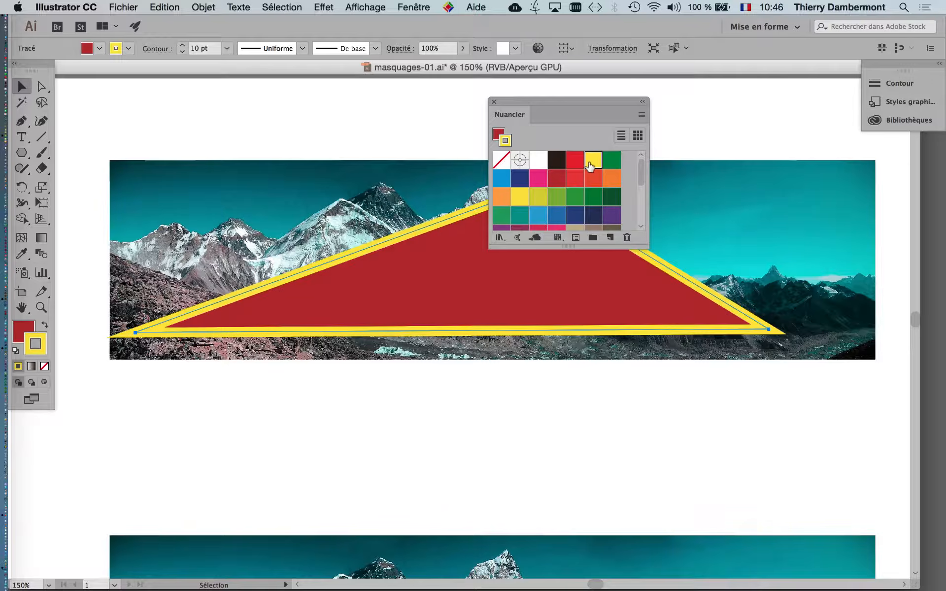
Shift the triangle slightly right over the mountain image, close the Nuancier panel and deselect everything
mouse_move(539, 103)
left_mouse_down()
mouse_move(761, 175)
mouse_move(853, 227)
left_mouse_up()
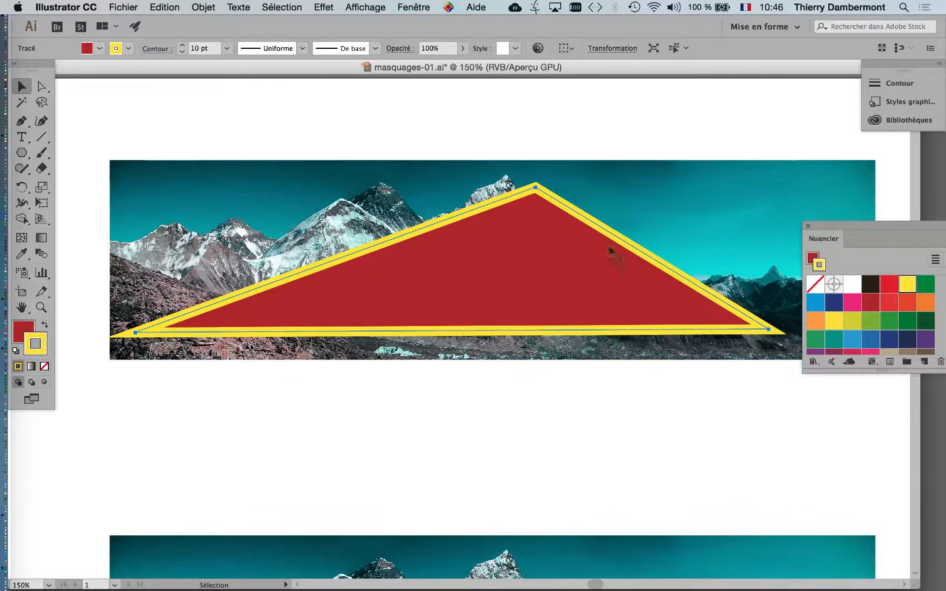
left_click_drag(613, 239, 633, 240)
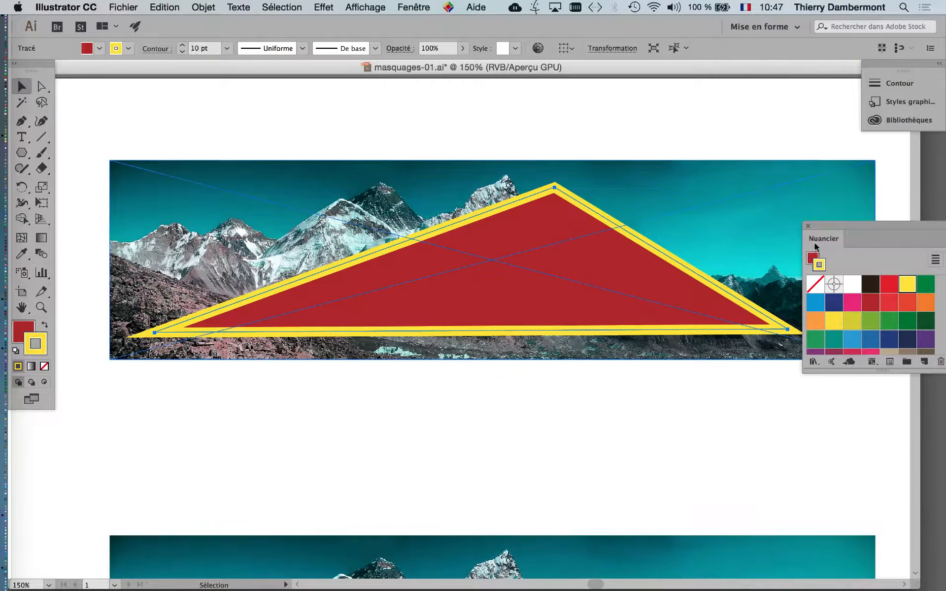
left_click(808, 226)
left_click(638, 464)
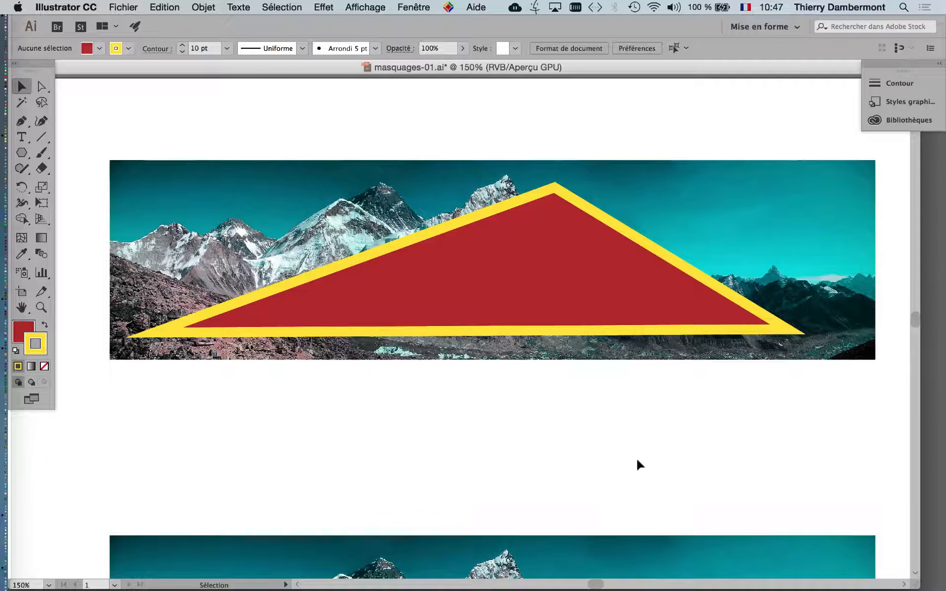
key("super")
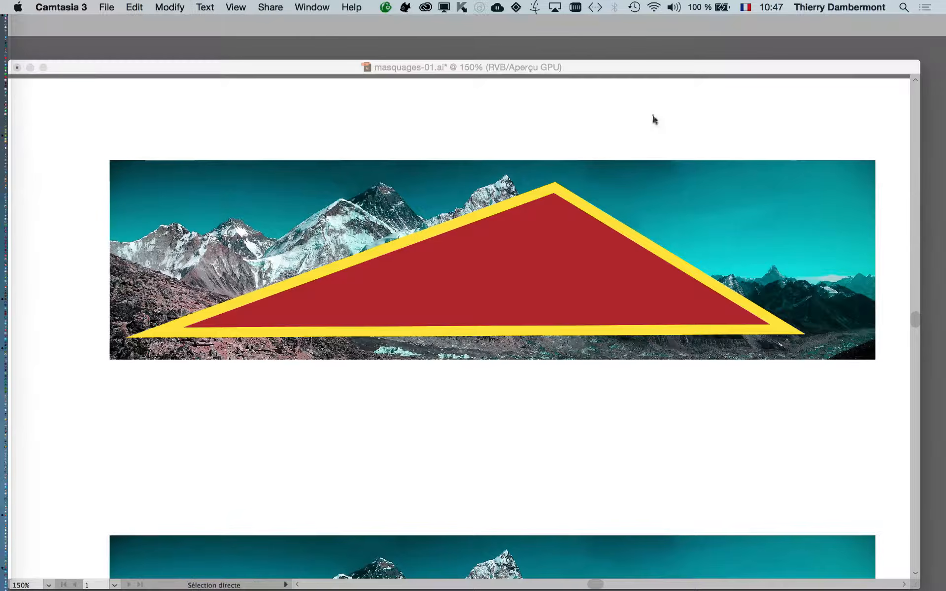
left_click(653, 115)
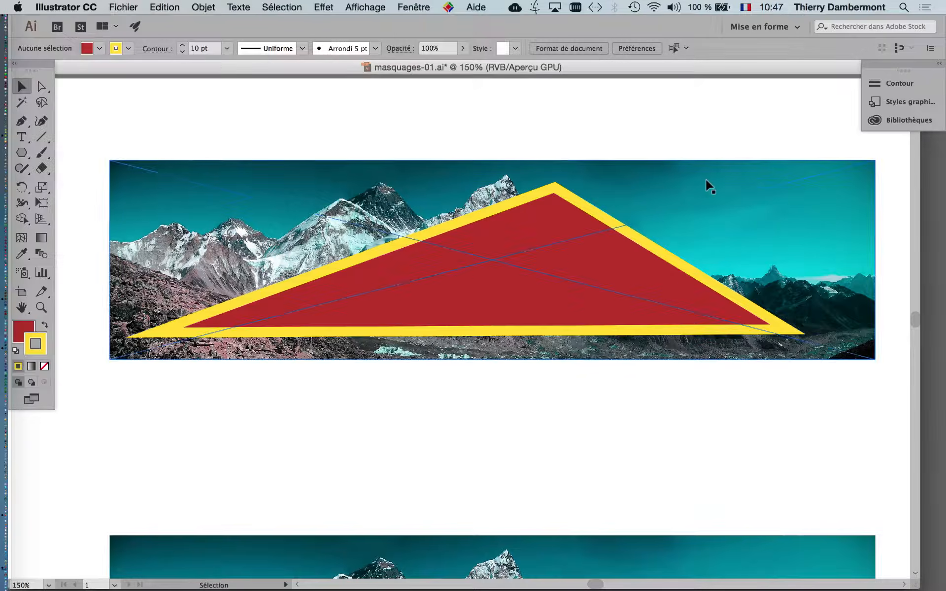
Select the red triangle and move it up off the top mountain image, across the artboard's upper edge
left_click(503, 230)
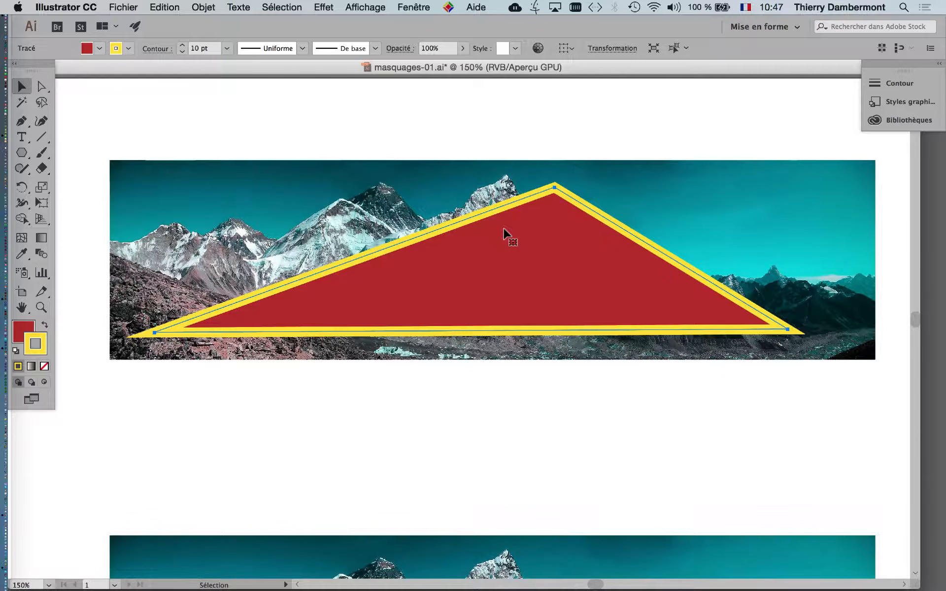
scroll(553, 241, "down", 2)
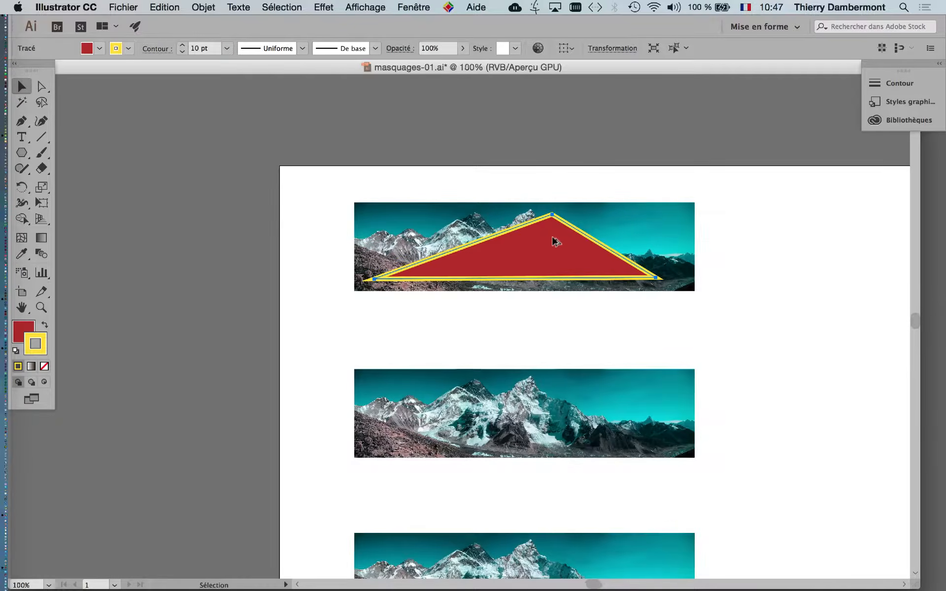
left_click_drag(556, 261, 560, 173)
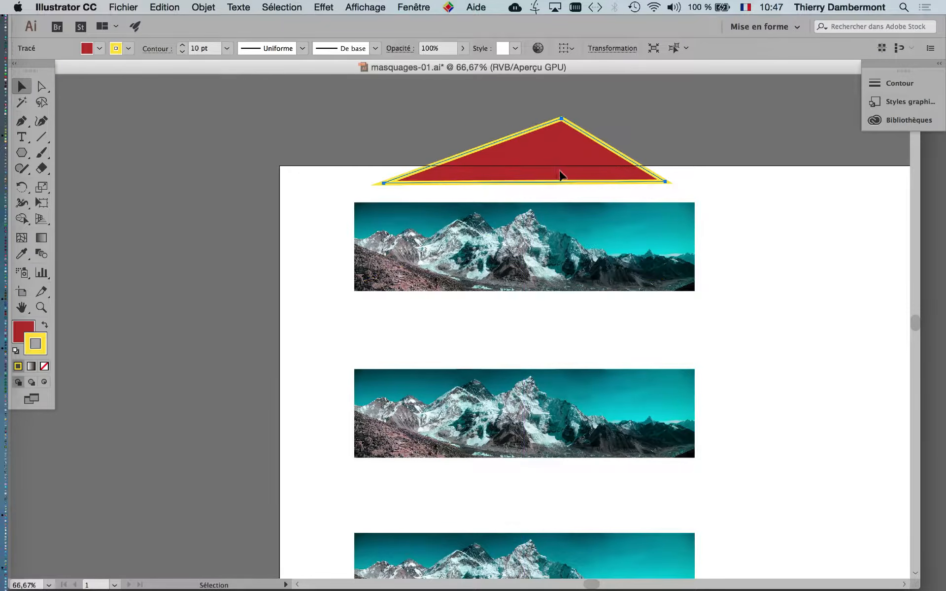
scroll(558, 170, "up", 2)
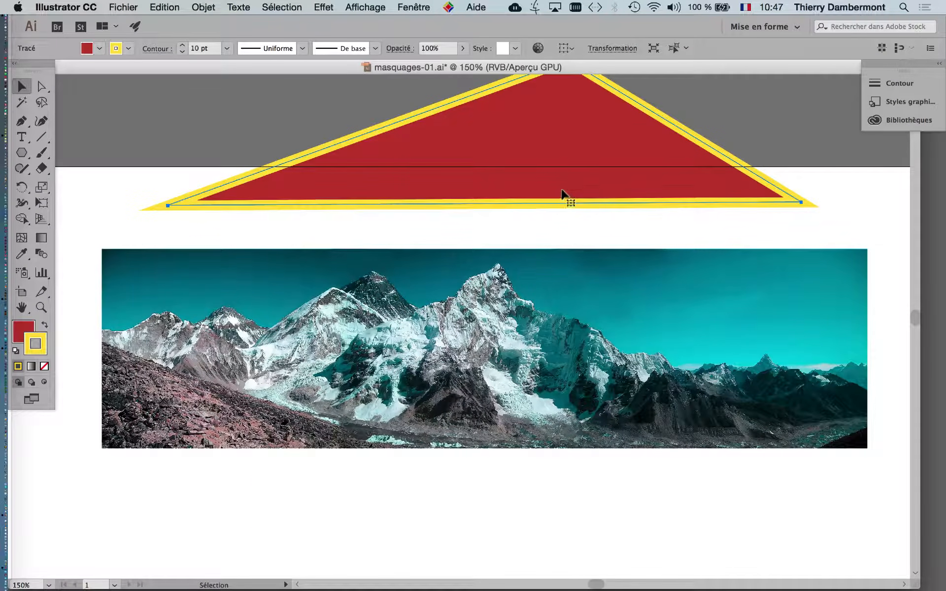